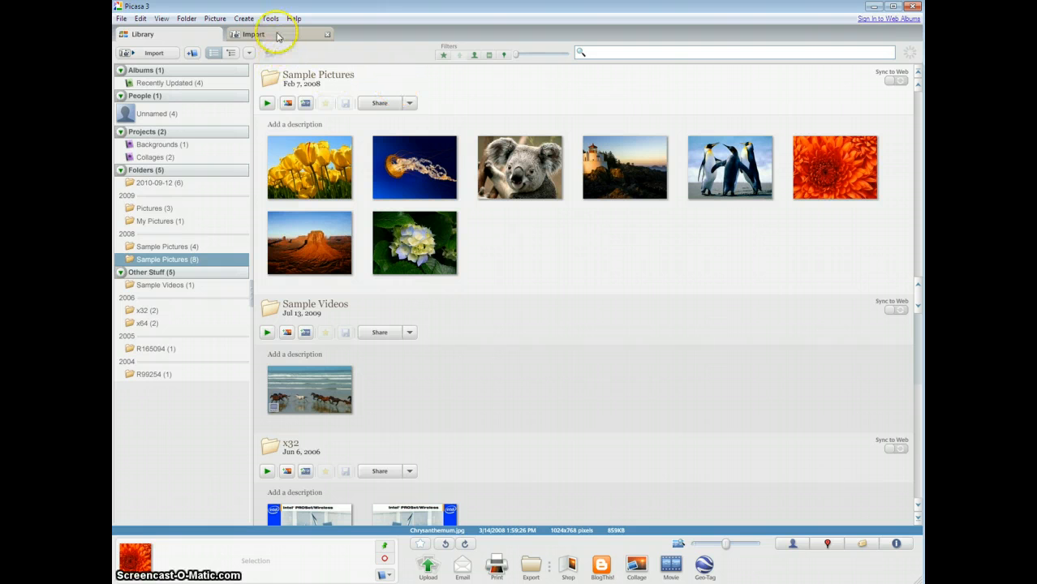
Import only five selected photos from Removable Drive (F:): three stage photos, the night-time couple photo and the Westin entrance.
{"action": "left_click", "coordinate": [276, 37]}
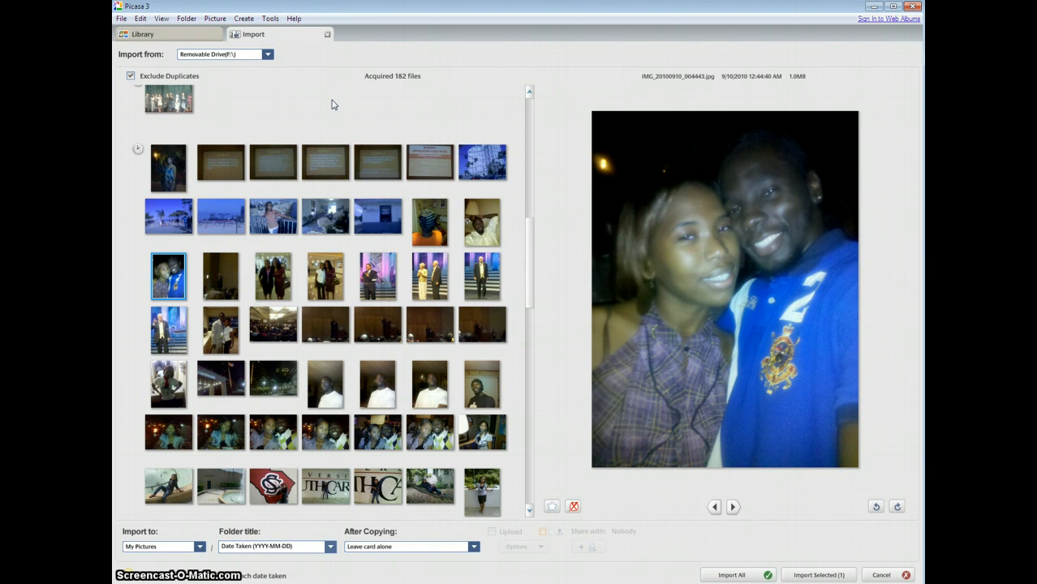
{"action": "left_click", "coordinate": [200, 279]}
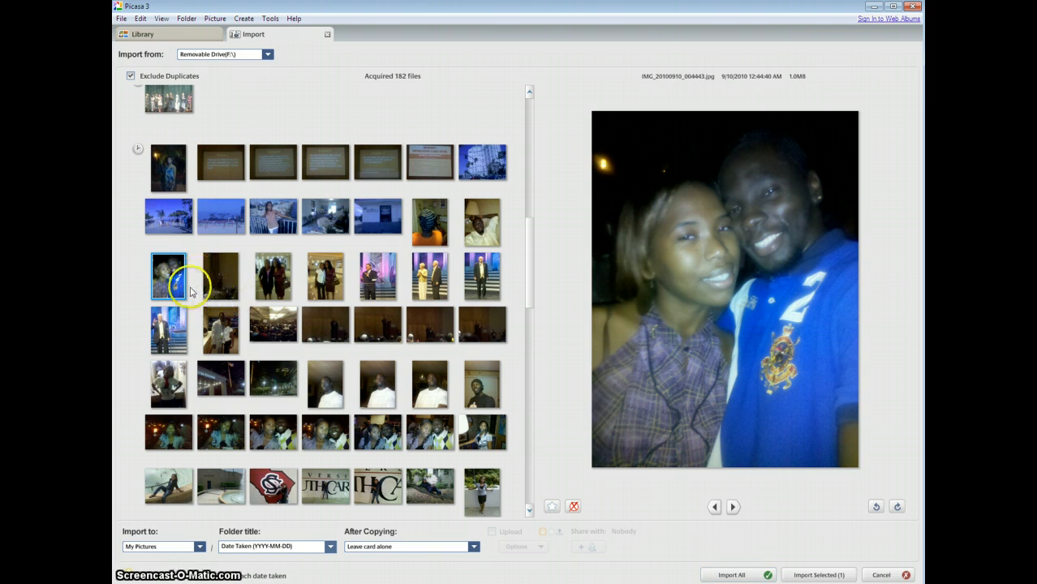
{"action": "left_click", "coordinate": [166, 332]}
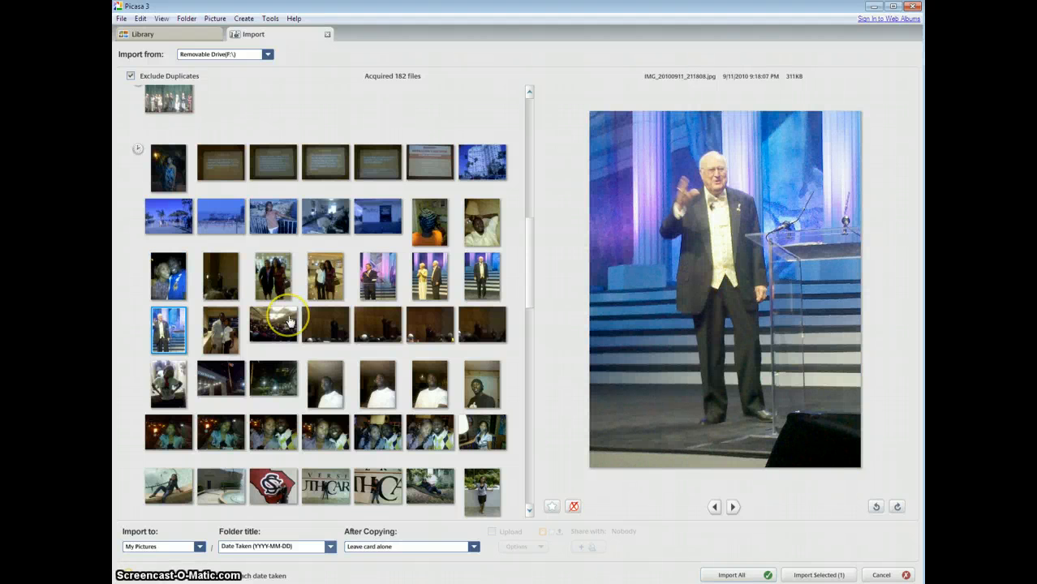
{"action": "left_click", "coordinate": [377, 280], "text": "ctrl"}
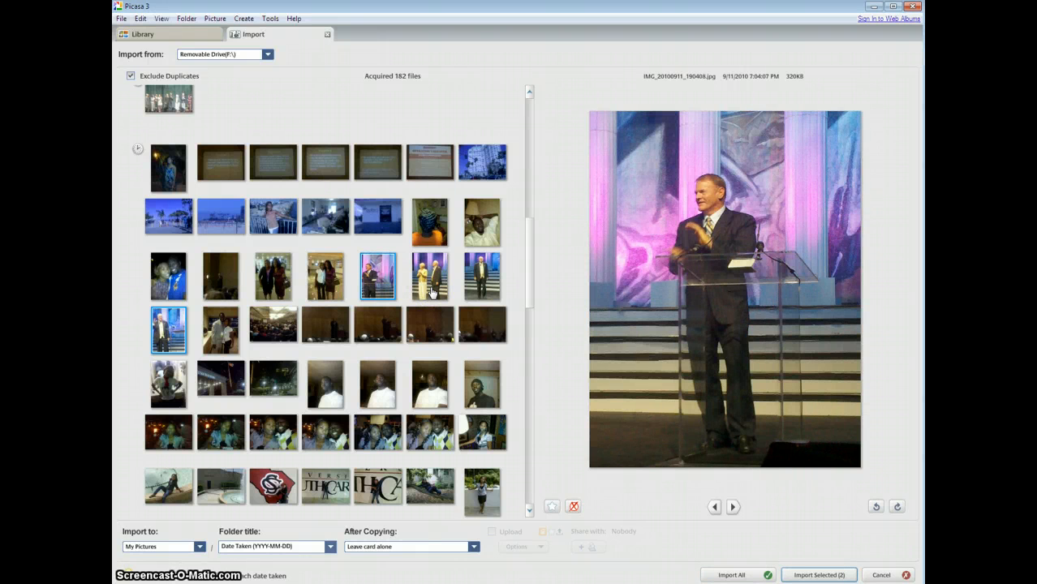
{"action": "left_click", "coordinate": [431, 291], "text": "ctrl"}
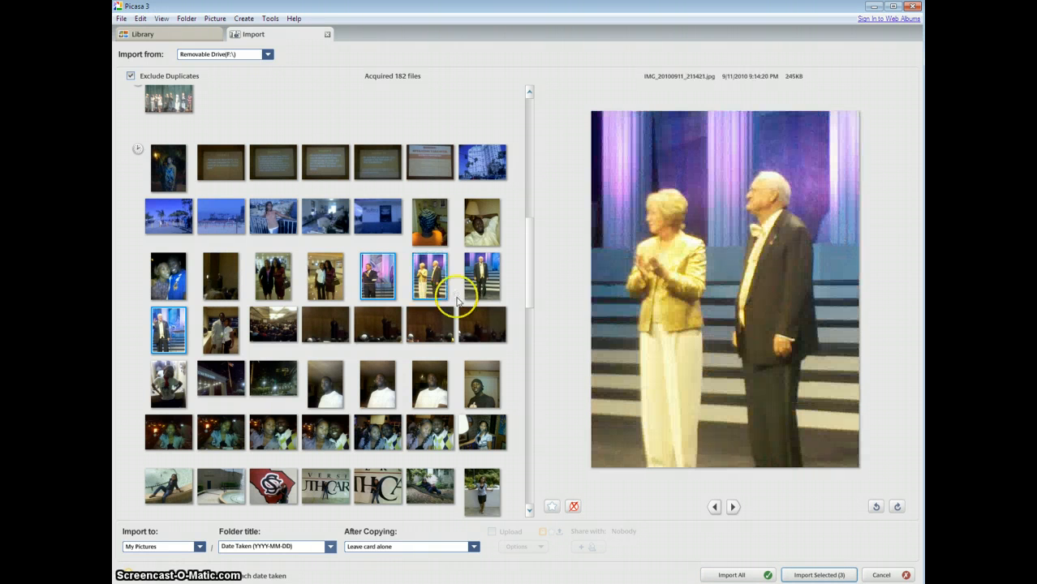
{"action": "left_click", "coordinate": [329, 435], "text": "ctrl"}
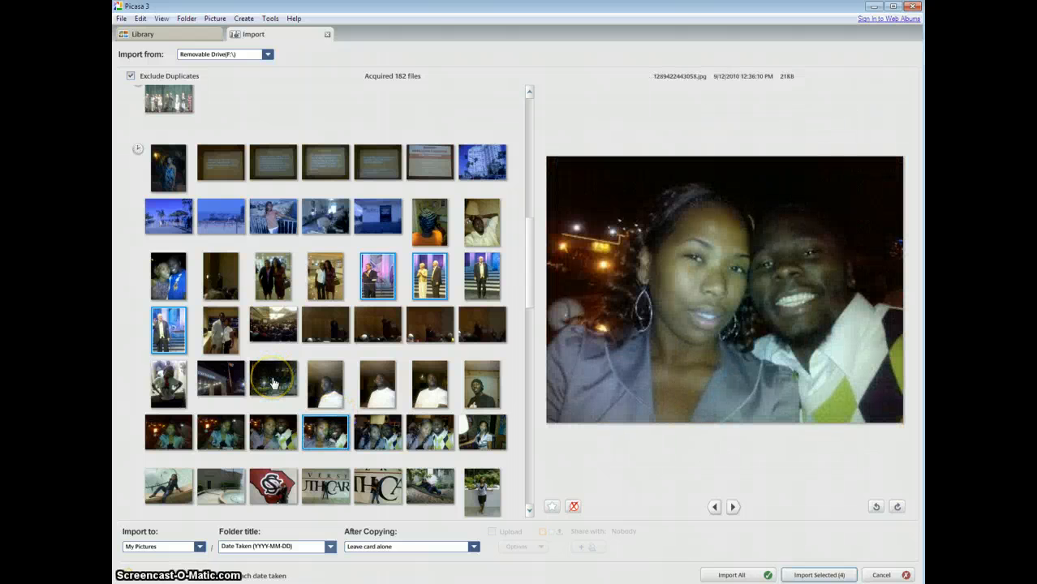
{"action": "left_click", "coordinate": [221, 378], "text": "ctrl"}
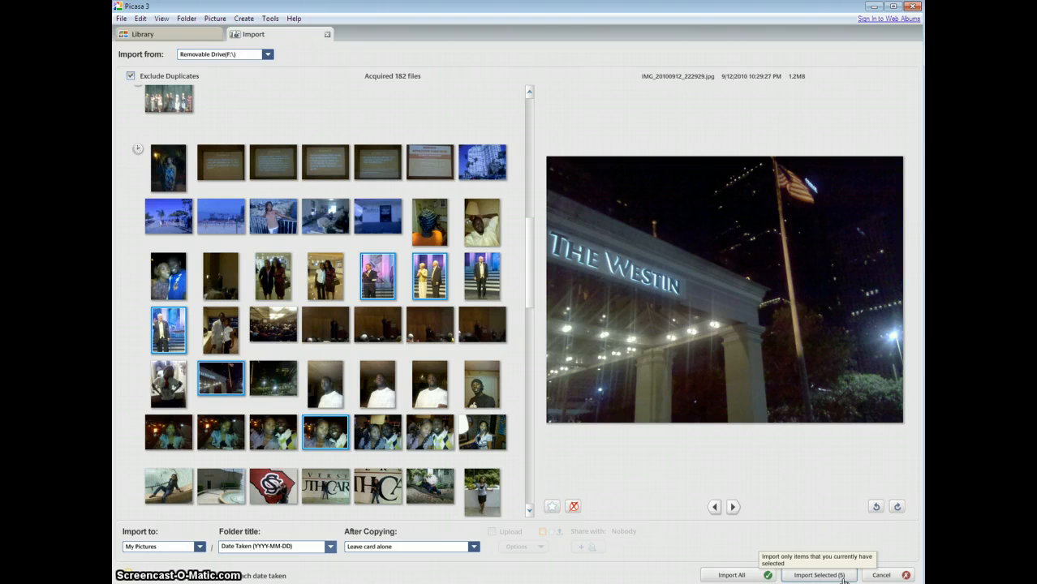
{"action": "left_click", "coordinate": [822, 579]}
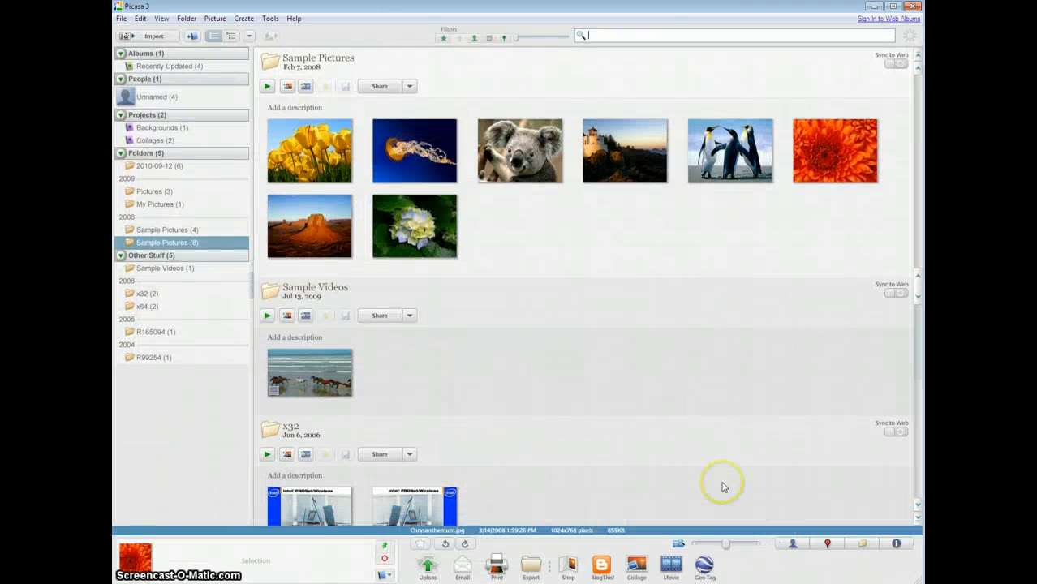
{"action": "left_click", "coordinate": [644, 394]}
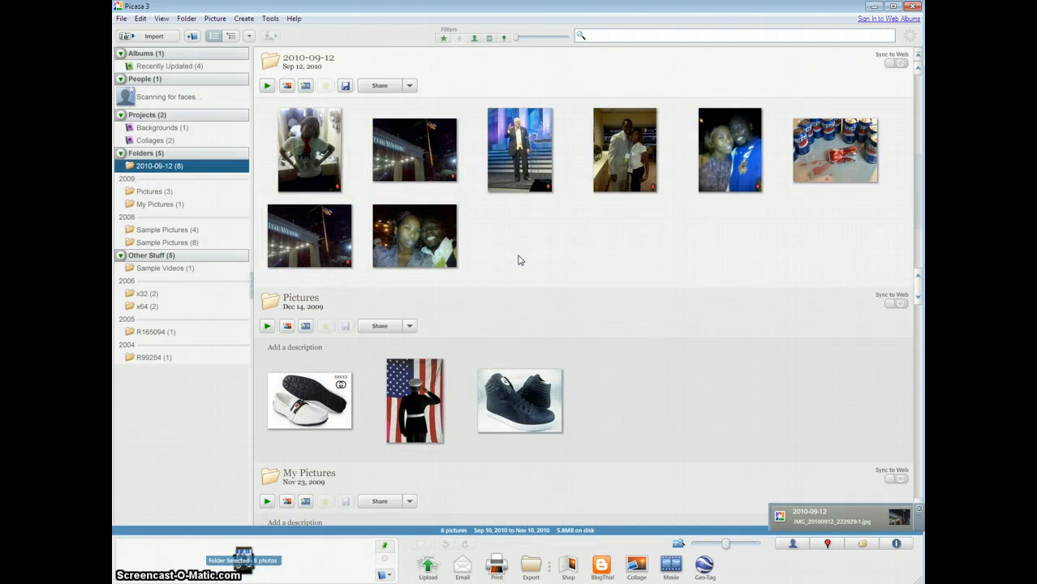
{"action": "left_click", "coordinate": [521, 258]}
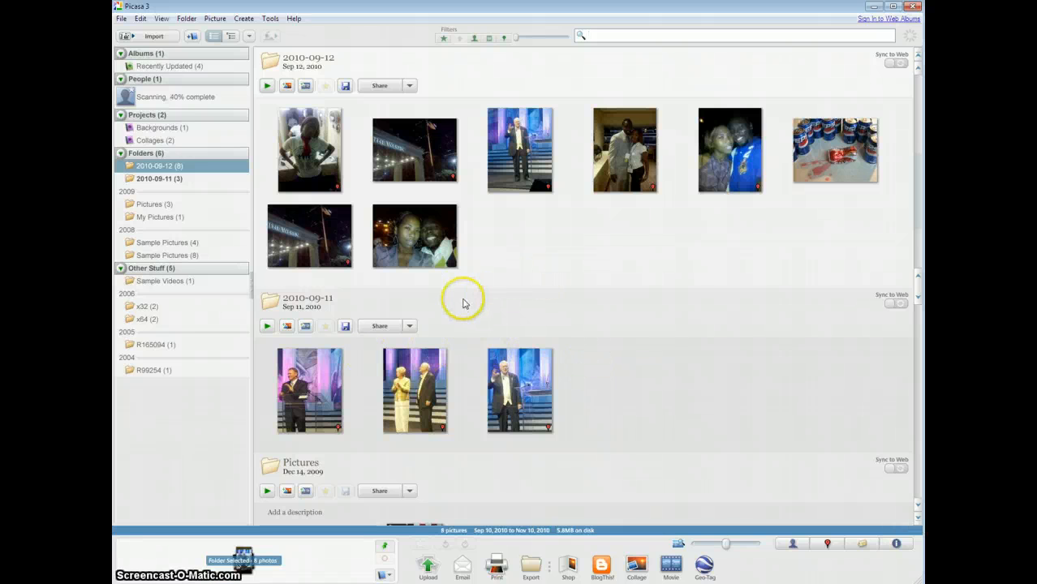
Move the three stage photos from the 2010-09-11 folder into the 2010-09-12 folder, skipping duplicates.
{"action": "left_click", "coordinate": [307, 403]}
{"action": "left_click", "coordinate": [409, 408], "text": "ctrl"}
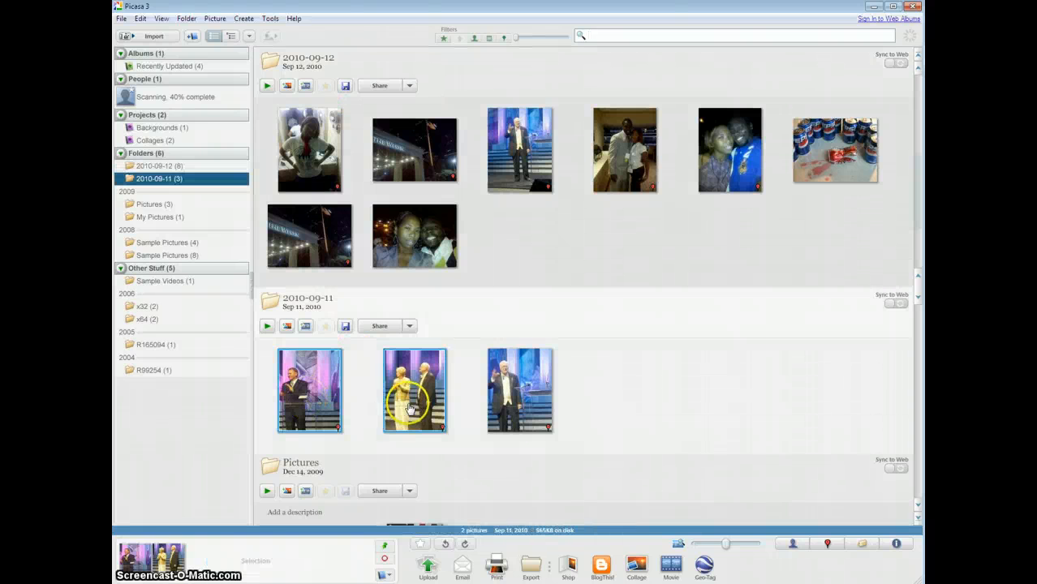
{"action": "left_click", "coordinate": [505, 401], "text": "ctrl"}
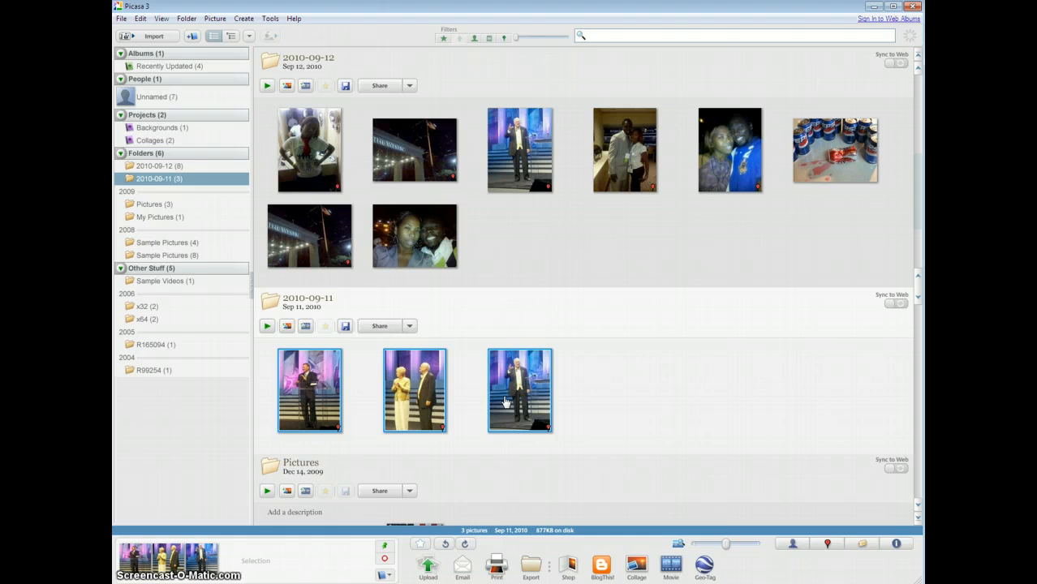
{"action": "left_click_drag", "start_coordinate": [505, 401], "coordinate": [679, 251]}
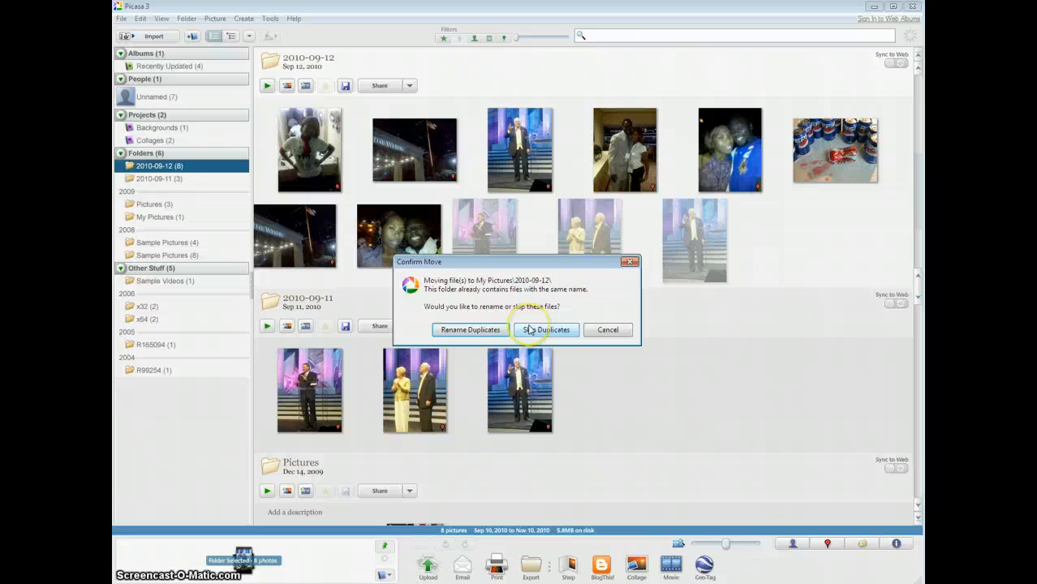
{"action": "left_click", "coordinate": [529, 330]}
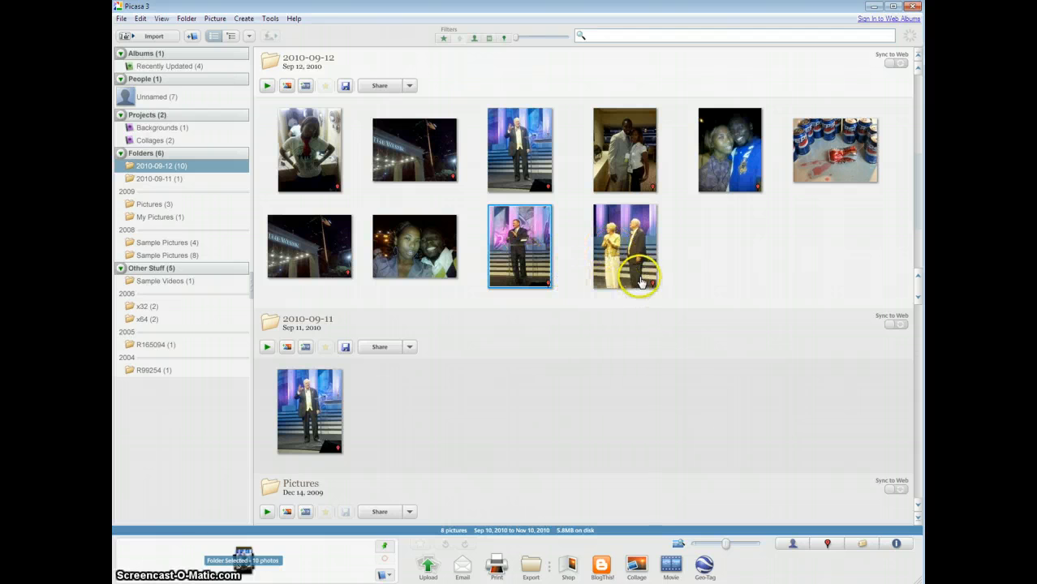
Create a photo collage from the three stage photos, the night-time couple photo and the lower Westin photo in the 2010-09-12 folder.
{"action": "left_click", "coordinate": [641, 266], "text": "ctrl"}
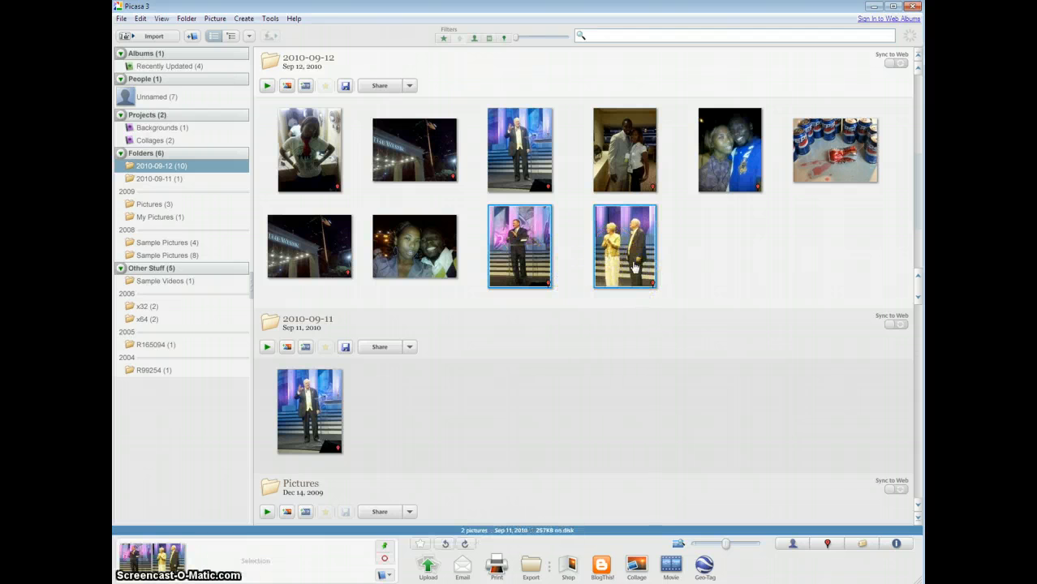
{"action": "left_click", "coordinate": [418, 254], "text": "ctrl"}
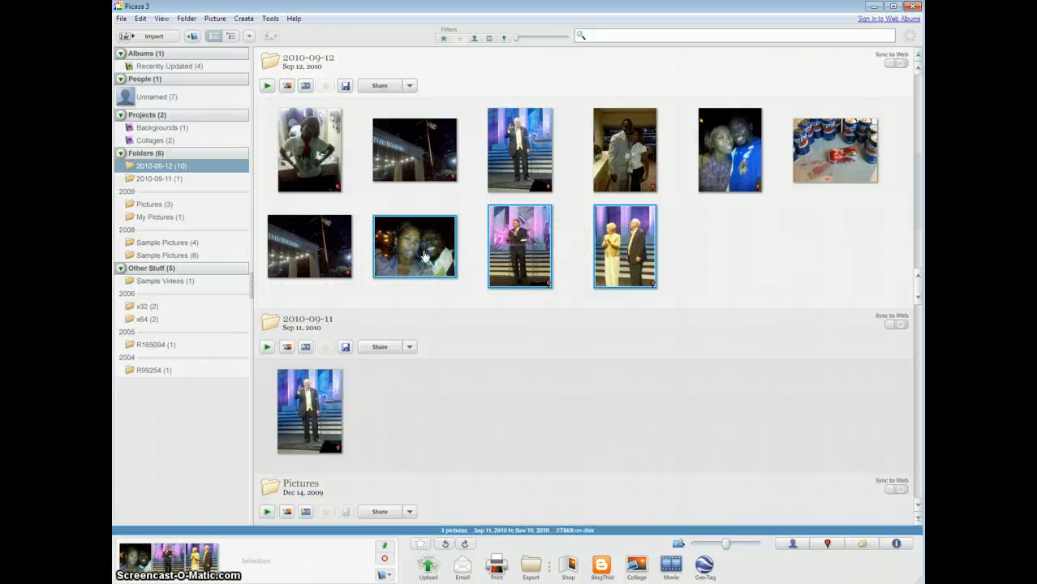
{"action": "left_click", "coordinate": [323, 255], "text": "ctrl"}
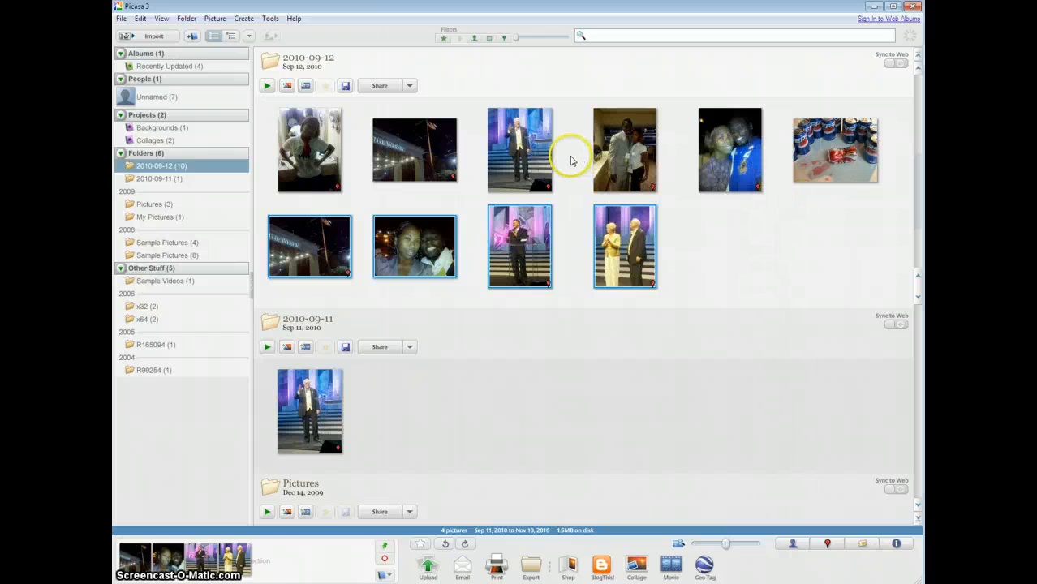
{"action": "left_click", "coordinate": [529, 161], "text": "ctrl"}
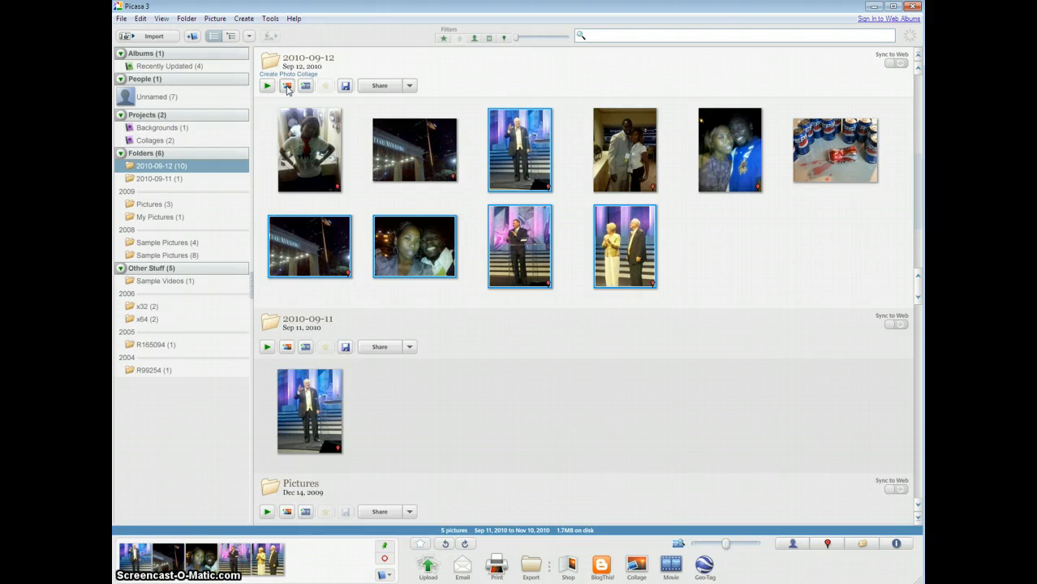
{"action": "left_click", "coordinate": [286, 87]}
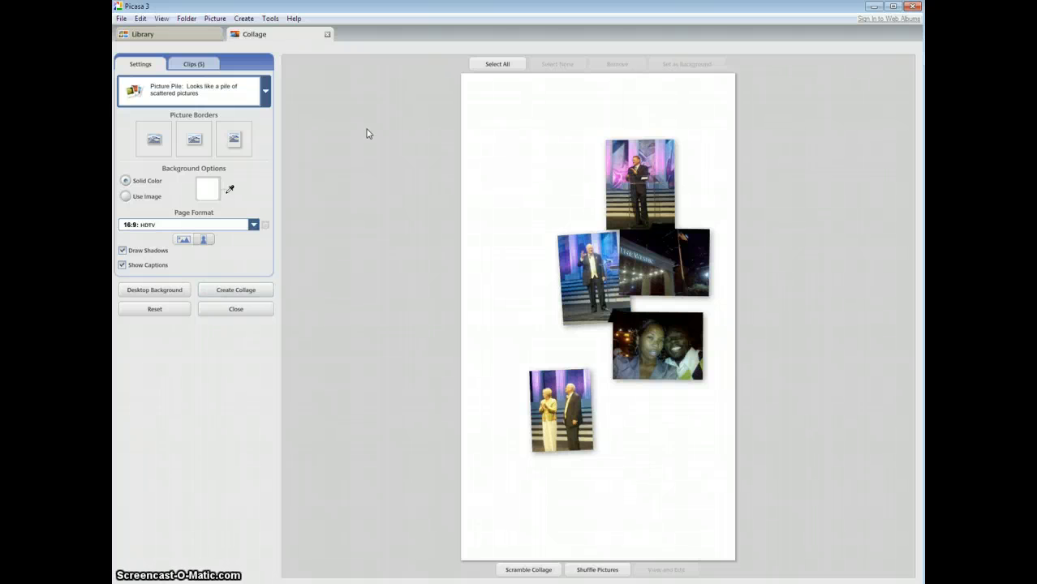
Try the Mosaic and Frame Mosaic layouts on the collage.
{"action": "left_click", "coordinate": [265, 95]}
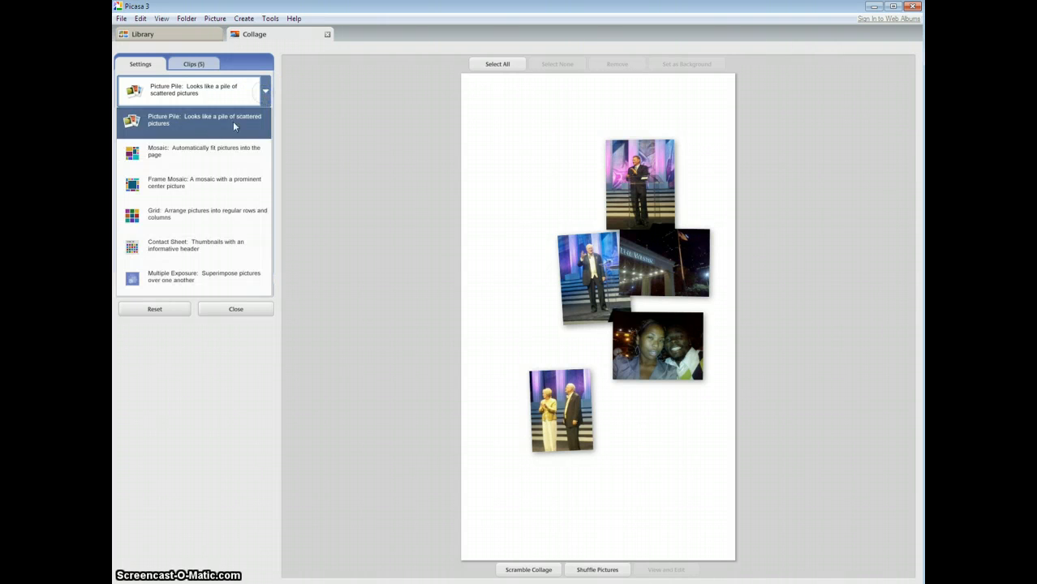
{"action": "left_click", "coordinate": [224, 149]}
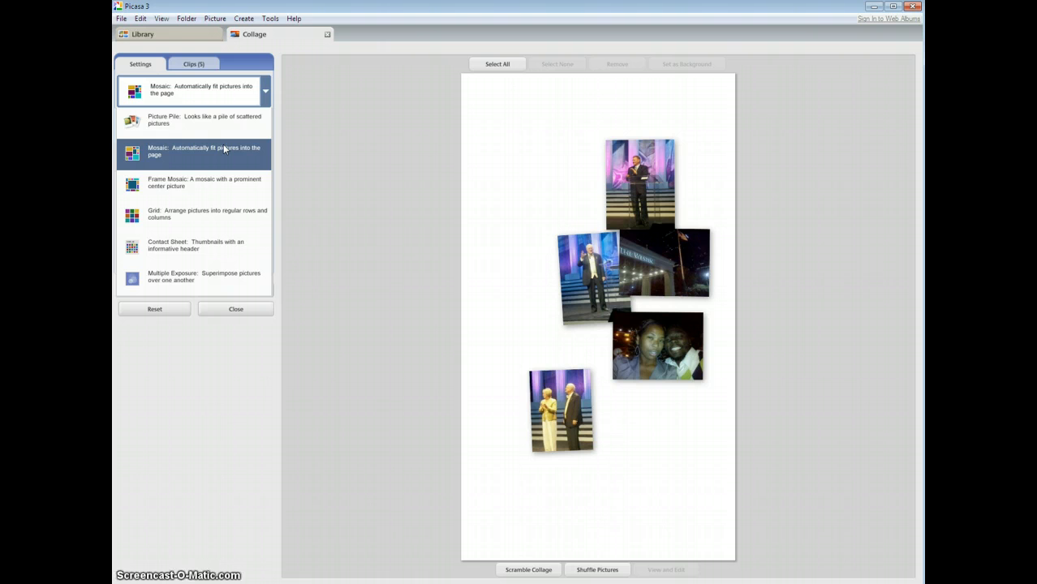
{"action": "left_click", "coordinate": [224, 146]}
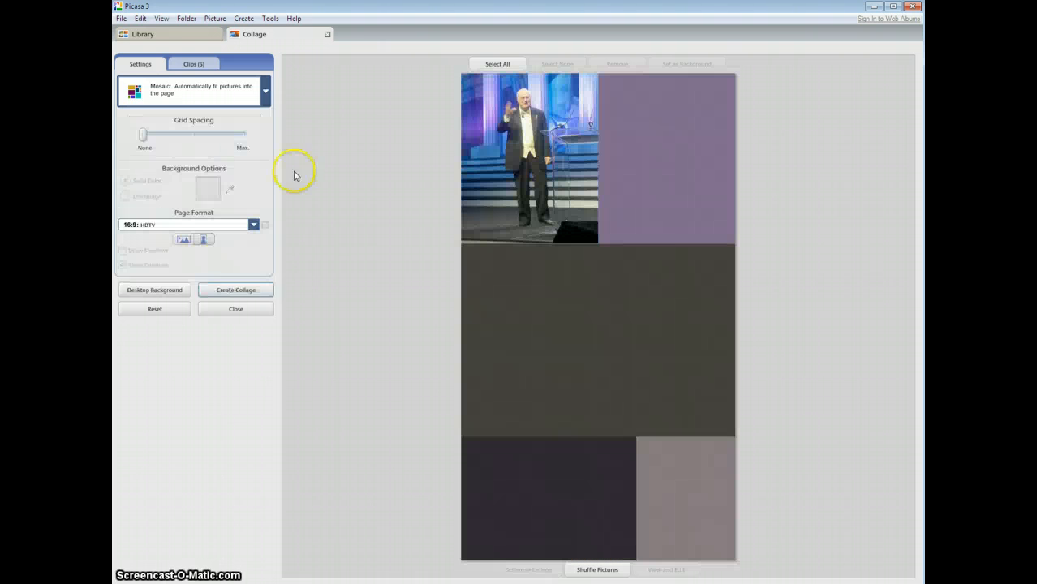
{"action": "left_click", "coordinate": [265, 96]}
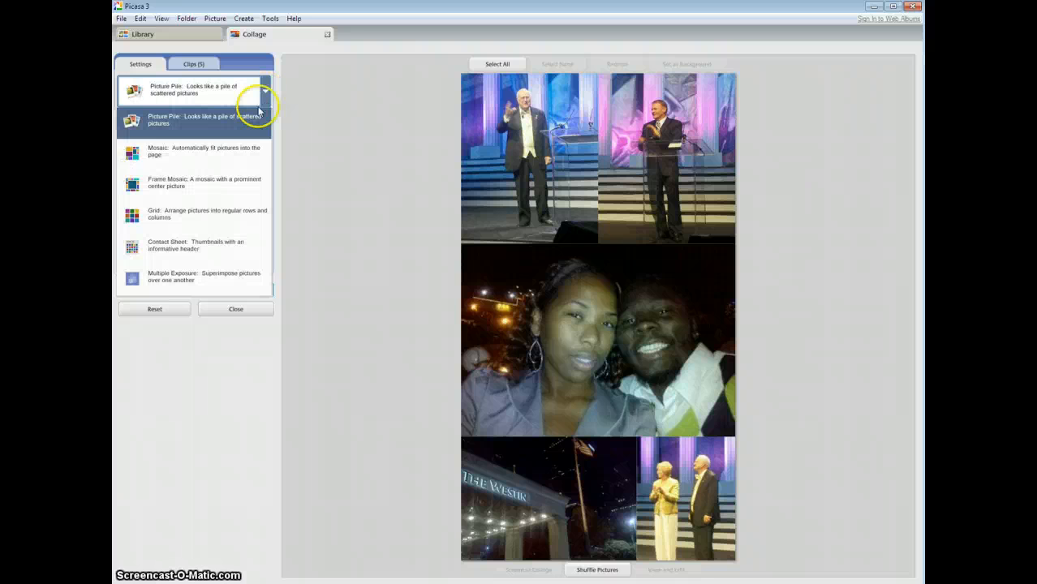
{"action": "left_click", "coordinate": [241, 178]}
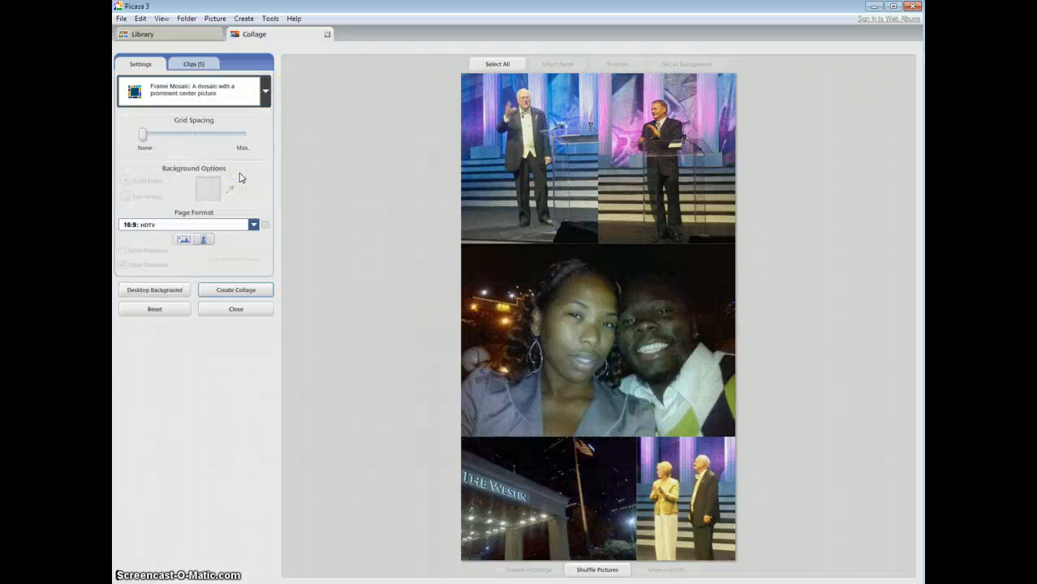
Try the Grid layout on the collage, and return it to the Picture Pile layout.
{"action": "left_click", "coordinate": [266, 95]}
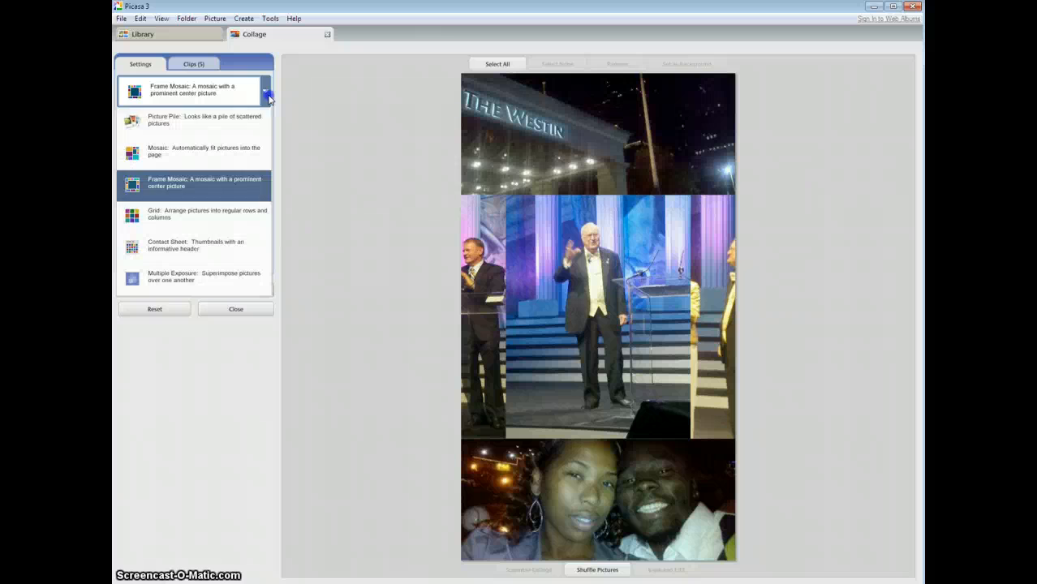
{"action": "left_click", "coordinate": [220, 216]}
{"action": "left_click", "coordinate": [264, 91]}
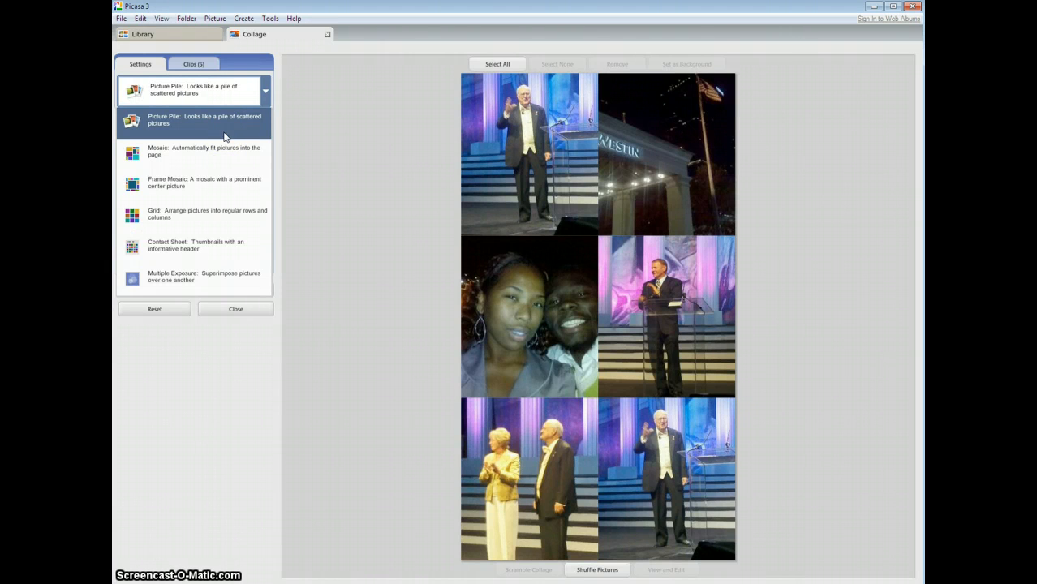
{"action": "left_click", "coordinate": [310, 152]}
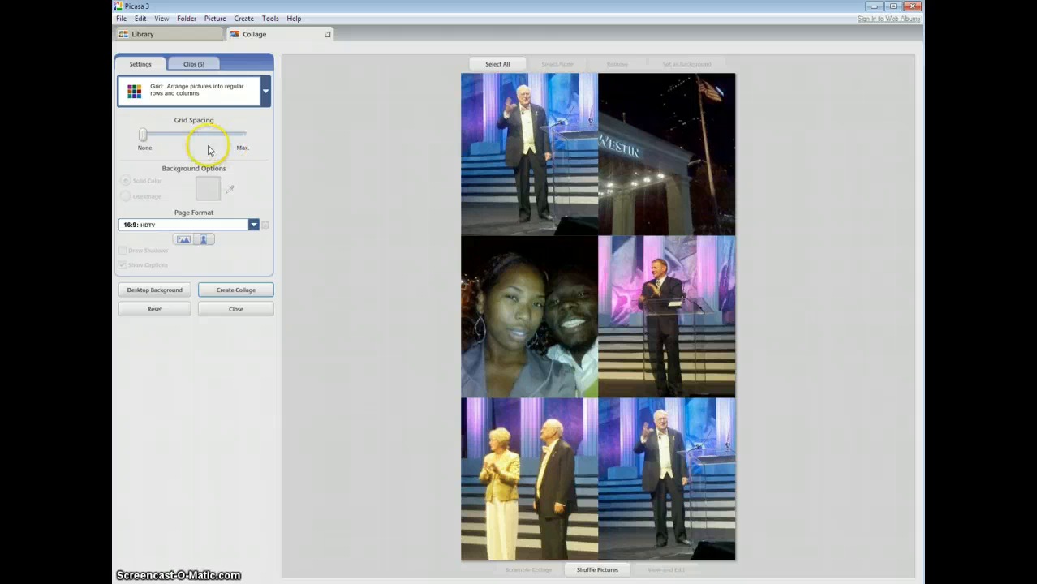
{"action": "left_click", "coordinate": [265, 94]}
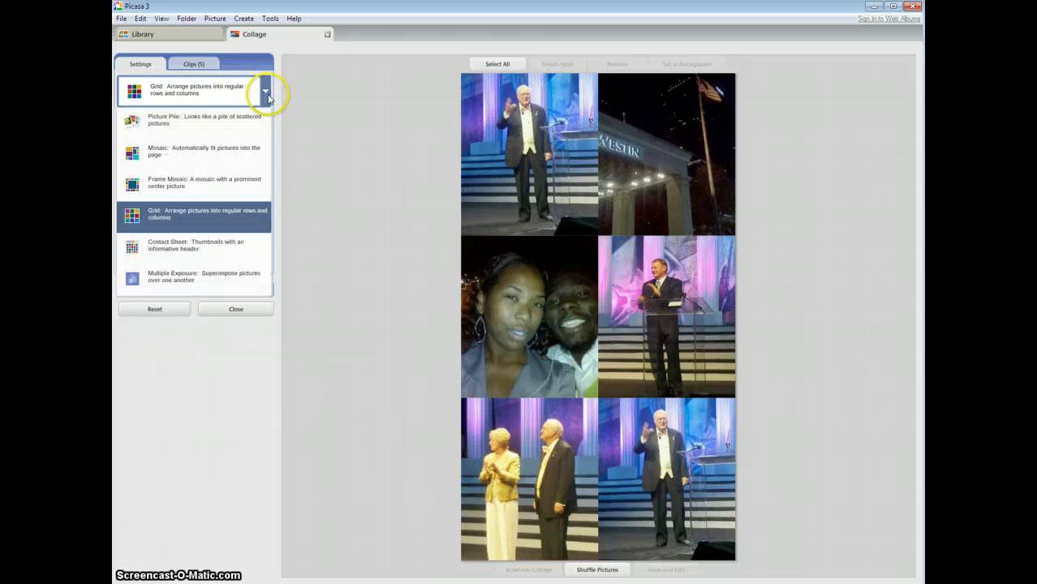
{"action": "left_click", "coordinate": [232, 120]}
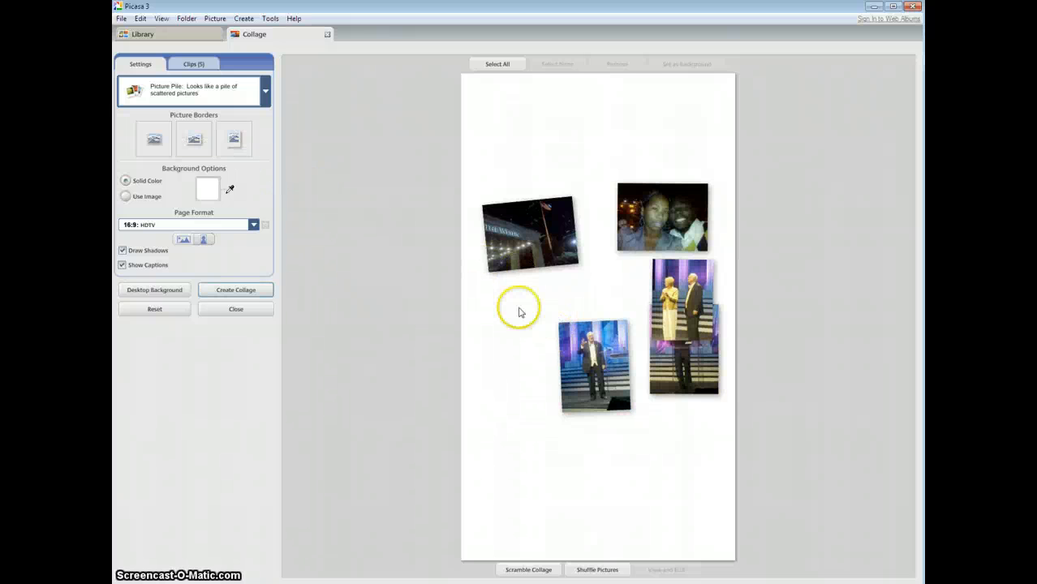
Spread out the collage photos, placing the podium speaker below the Westin photo and the stage couple above the night-time couple.
{"action": "left_click_drag", "start_coordinate": [657, 350], "coordinate": [497, 337]}
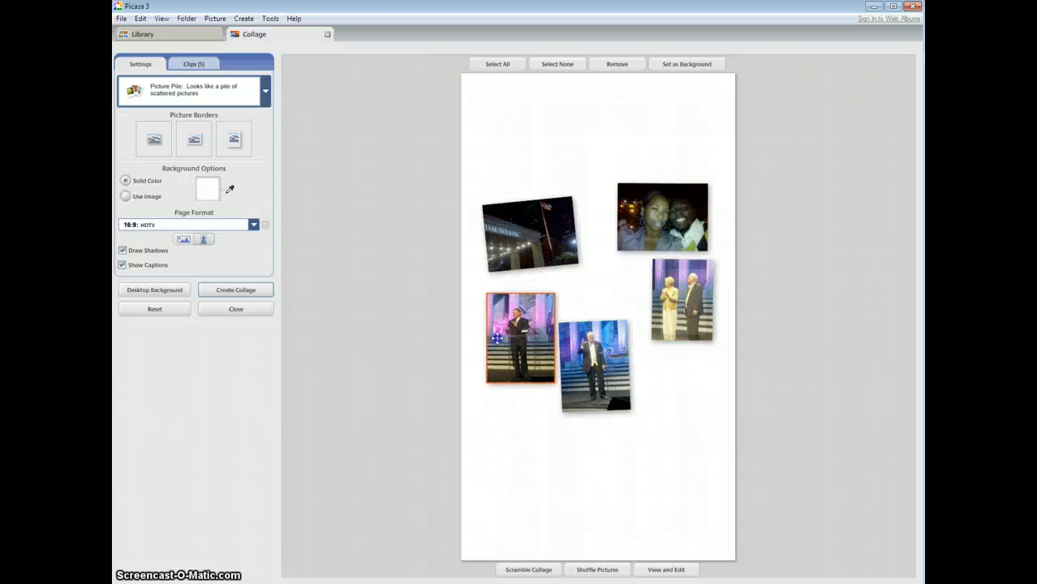
{"action": "left_click_drag", "start_coordinate": [526, 244], "coordinate": [542, 265]}
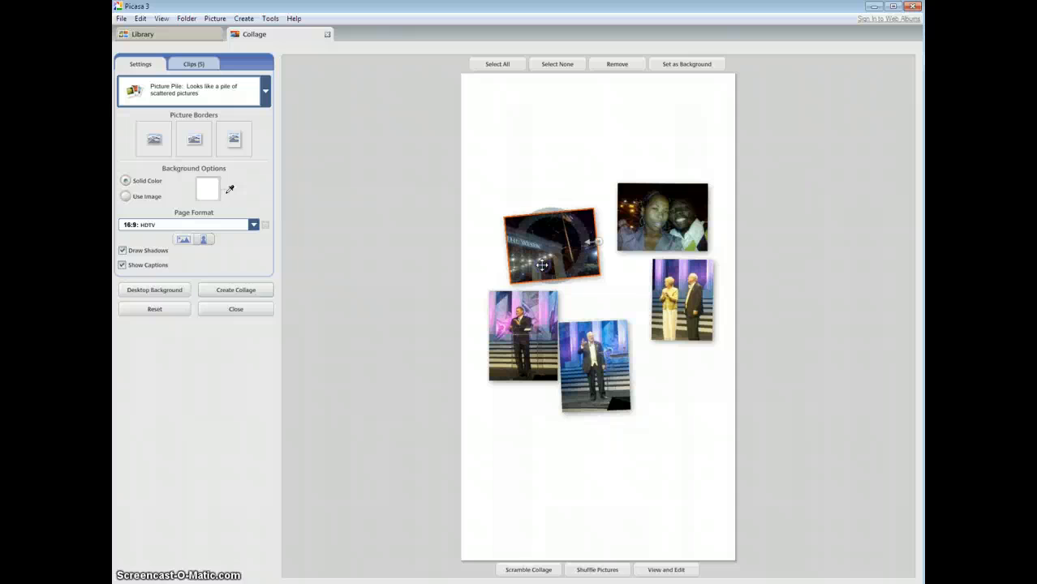
{"action": "mouse_move", "coordinate": [653, 232]}
{"action": "left_mouse_down"}
{"action": "mouse_move", "coordinate": [621, 296]}
{"action": "mouse_move", "coordinate": [663, 222]}
{"action": "left_mouse_up"}
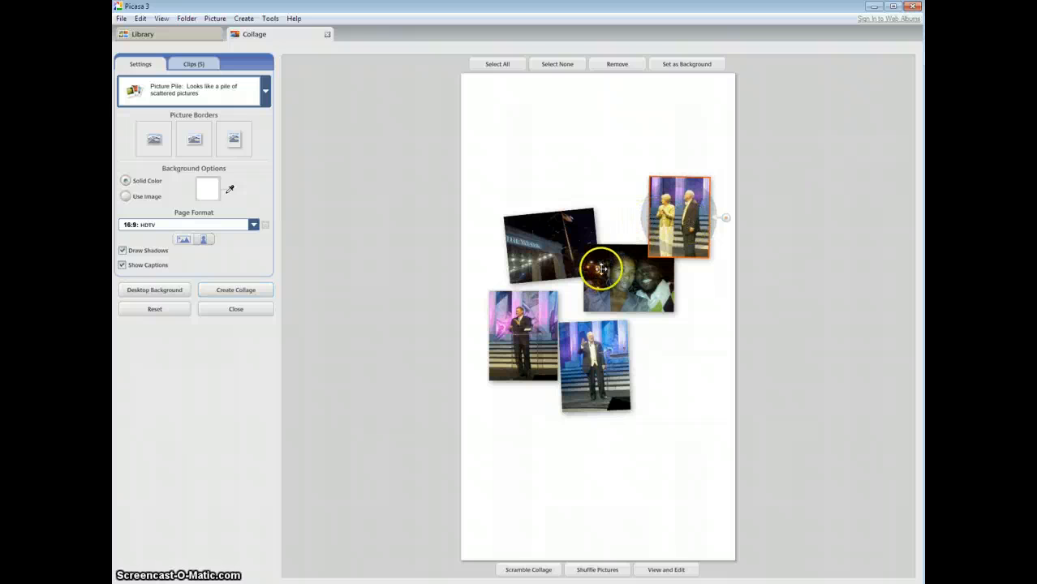
Enlarge and tilt the photo of the couple on stage, and place it below the night-time couple, beside the tuxedoed speaker.
{"action": "left_click_drag", "start_coordinate": [668, 225], "coordinate": [752, 275]}
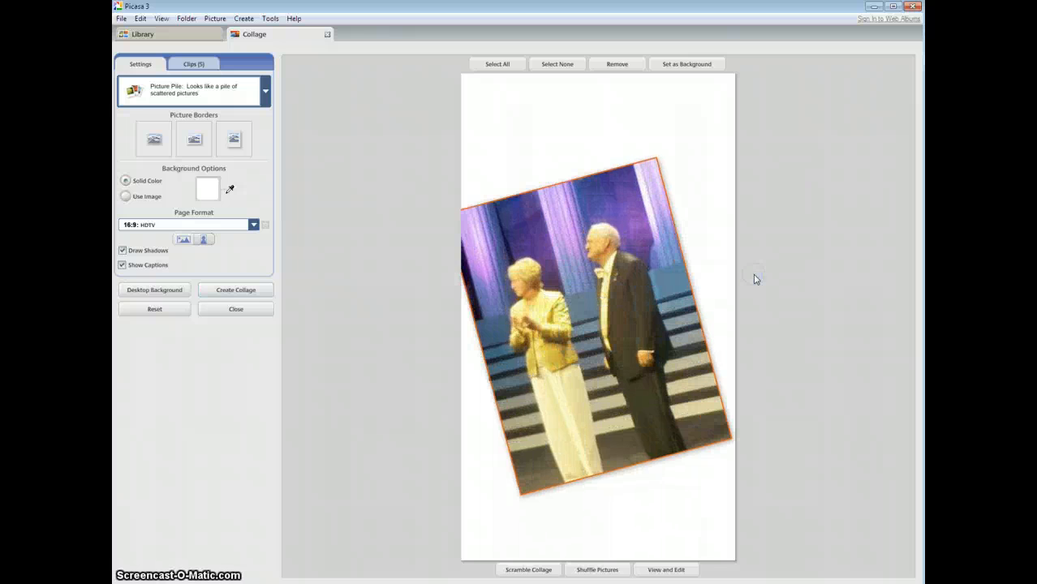
{"action": "left_click", "coordinate": [676, 282]}
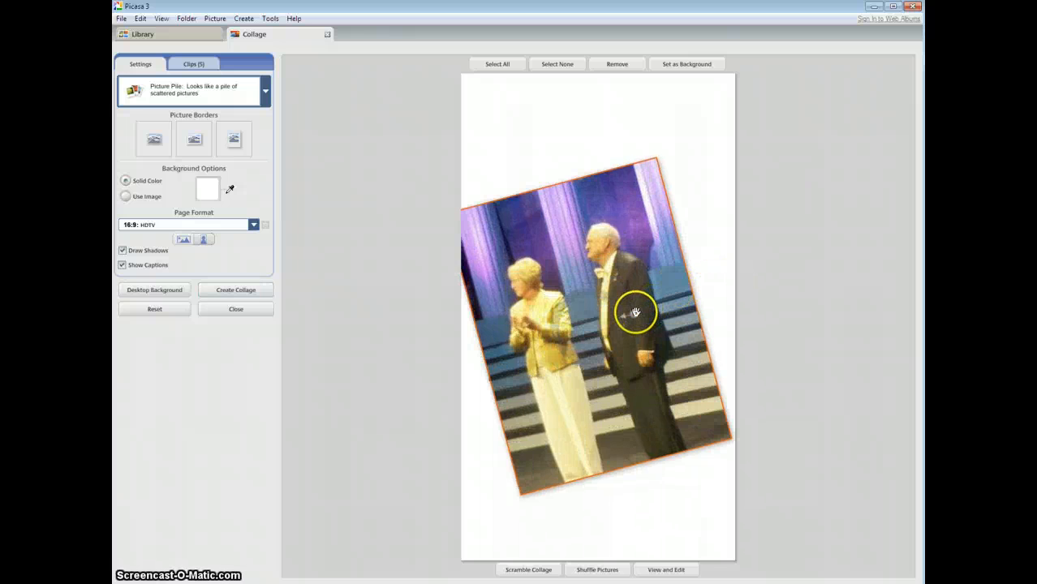
{"action": "left_click_drag", "start_coordinate": [636, 312], "coordinate": [685, 348]}
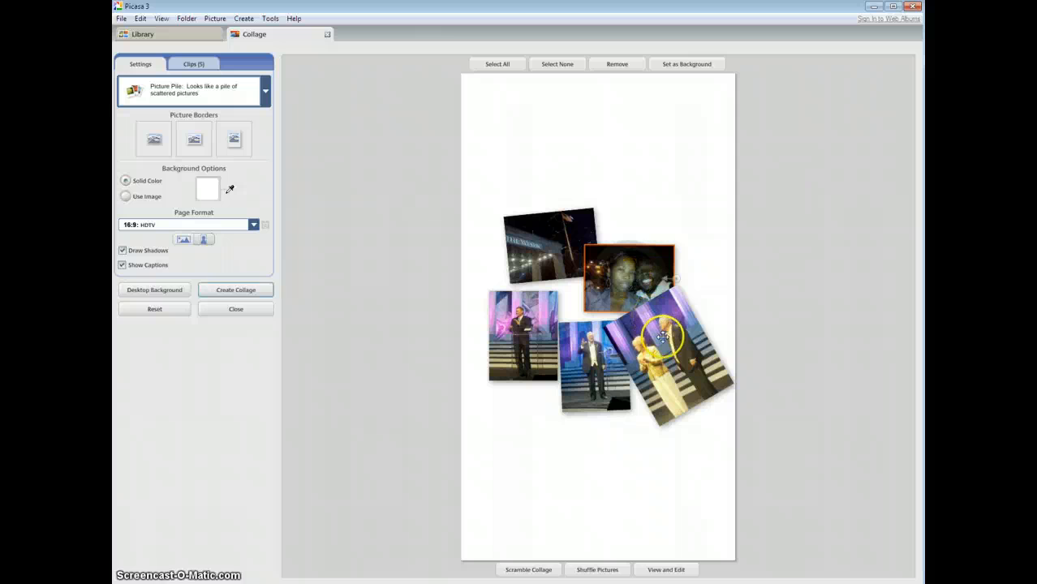
Bring the night-time couple's photo to the top of the pile and give it the instant-camera style border.
{"action": "right_click", "coordinate": [636, 282]}
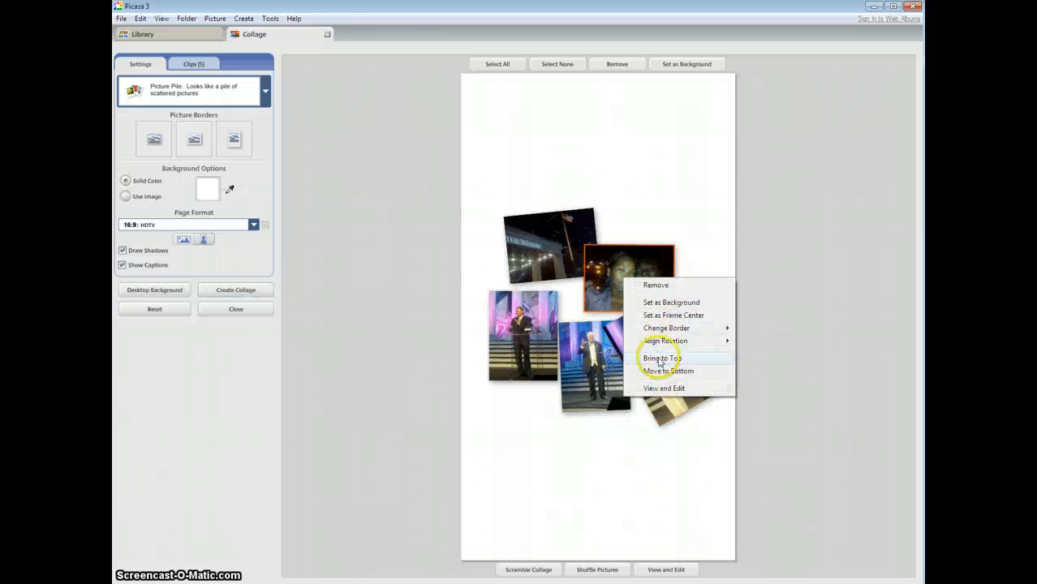
{"action": "left_click", "coordinate": [660, 359]}
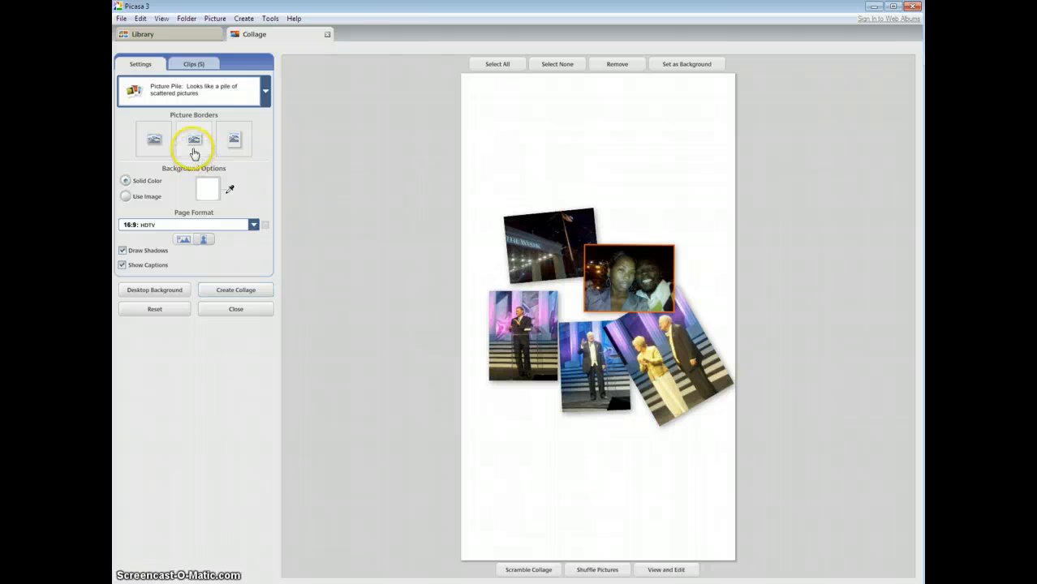
{"action": "left_click", "coordinate": [194, 154]}
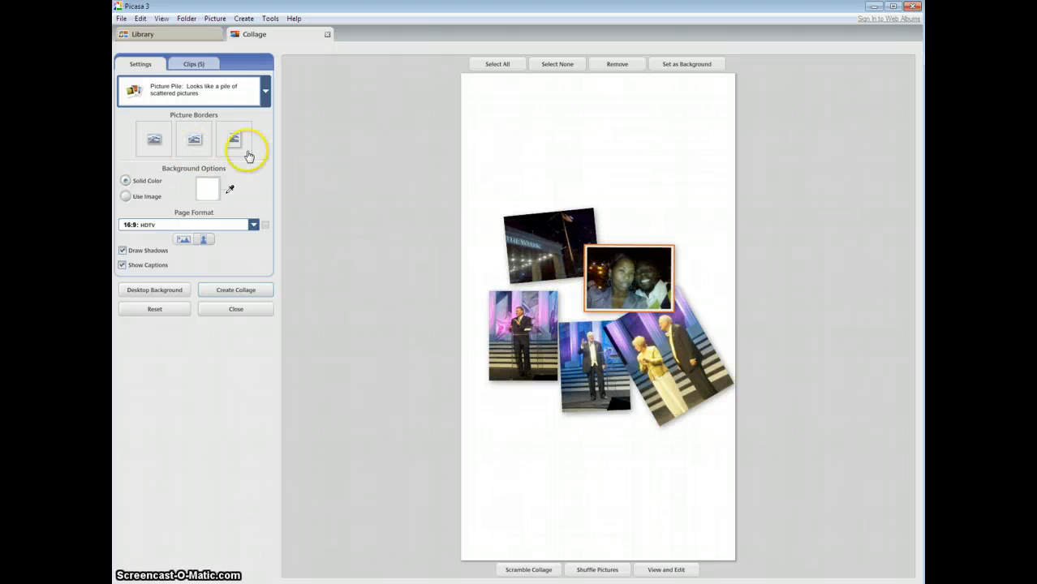
{"action": "left_click", "coordinate": [234, 141]}
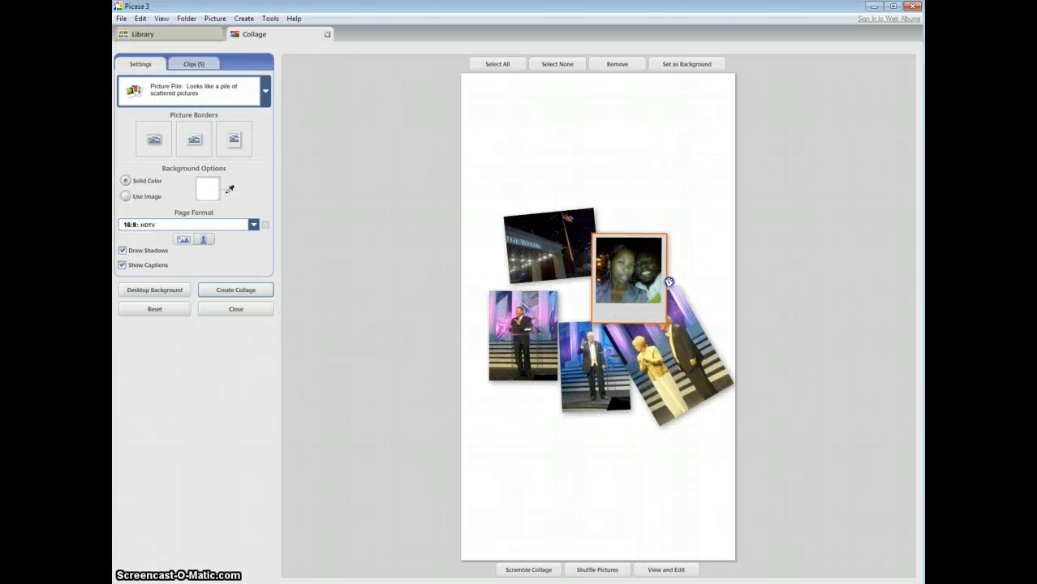
Enlarge and slightly tilt the night-time couple's photo near the collage's upper edge, and give it the caption "Friends4eva".
{"action": "left_click_drag", "start_coordinate": [669, 281], "coordinate": [690, 179]}
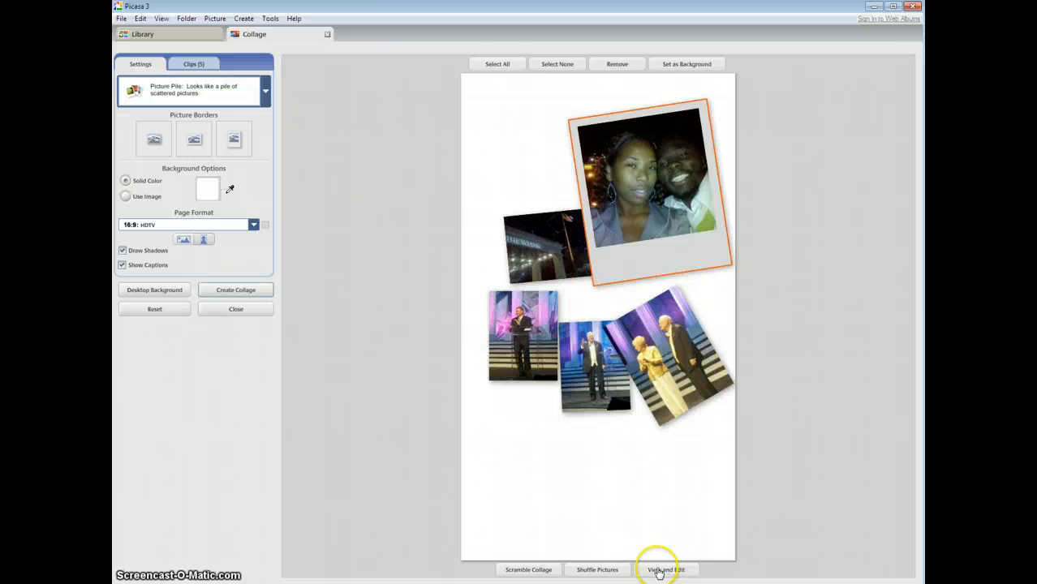
{"action": "left_click", "coordinate": [659, 571]}
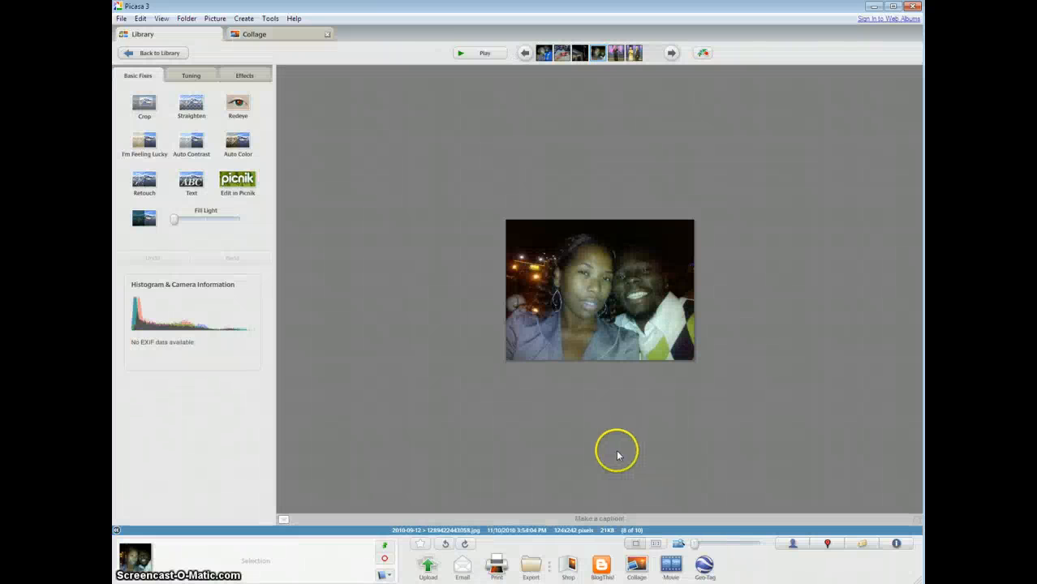
{"action": "left_click", "coordinate": [593, 517]}
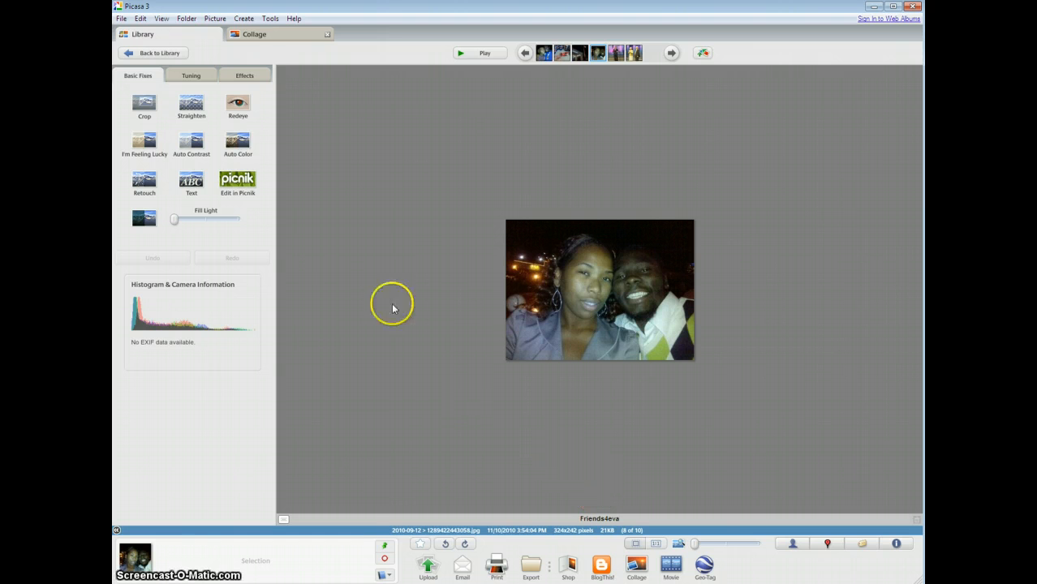
{"action": "left_click", "coordinate": [277, 36]}
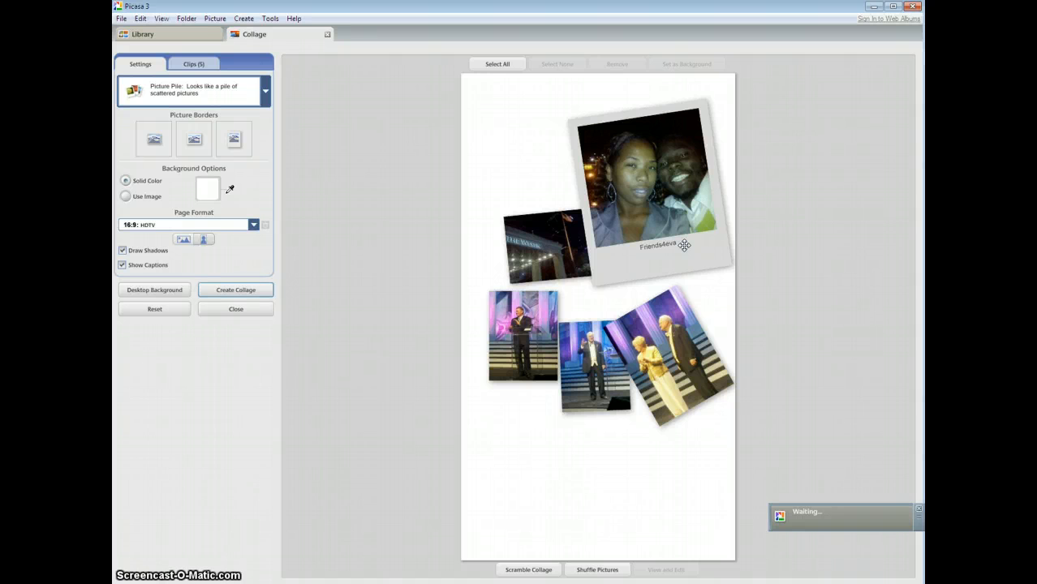
{"action": "left_click_drag", "start_coordinate": [684, 245], "coordinate": [683, 252]}
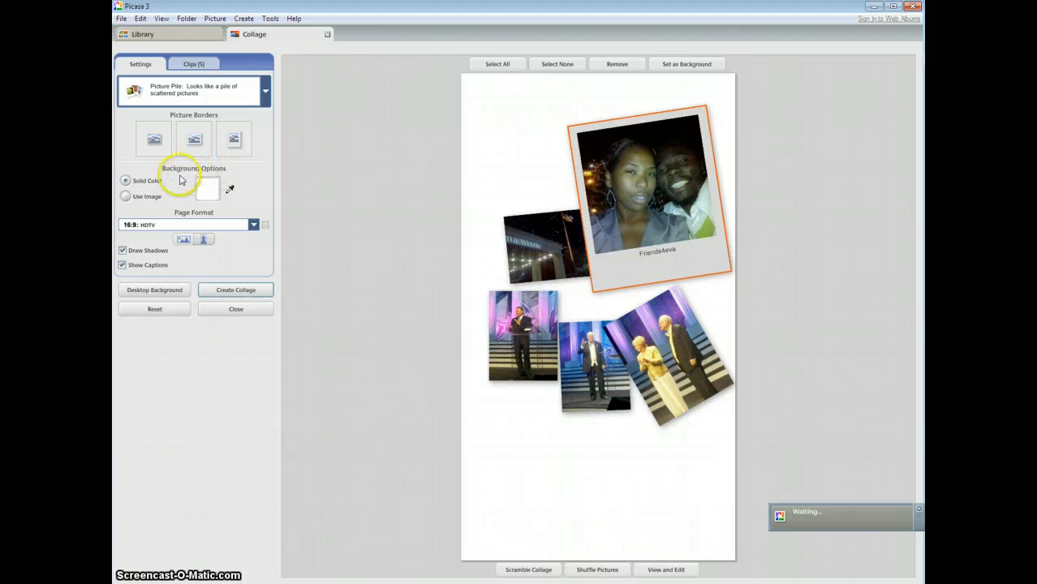
Set the collage's solid background color to a medium violet-blue.
{"action": "left_click", "coordinate": [207, 194]}
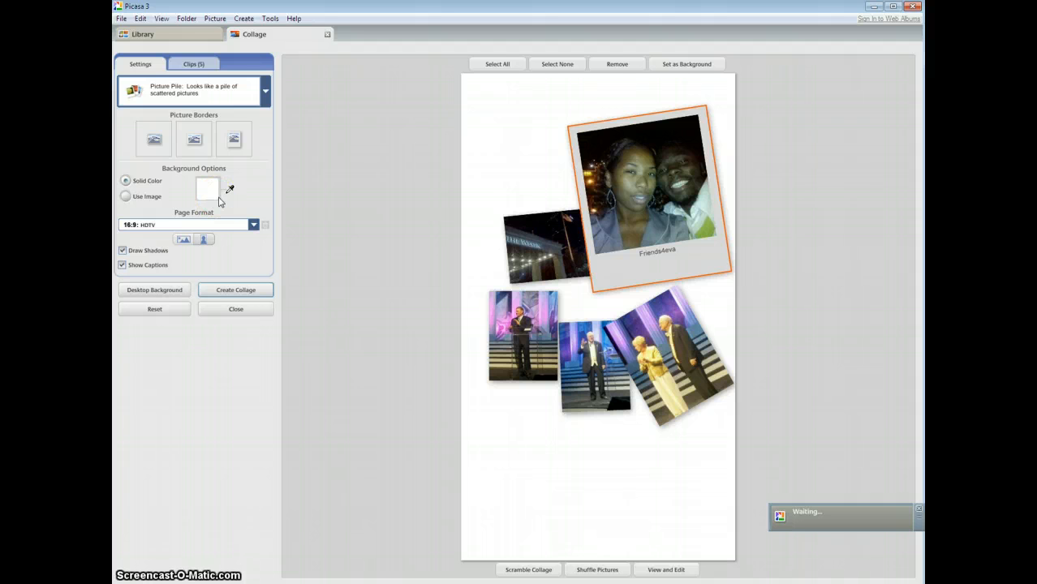
{"action": "left_click", "coordinate": [229, 193]}
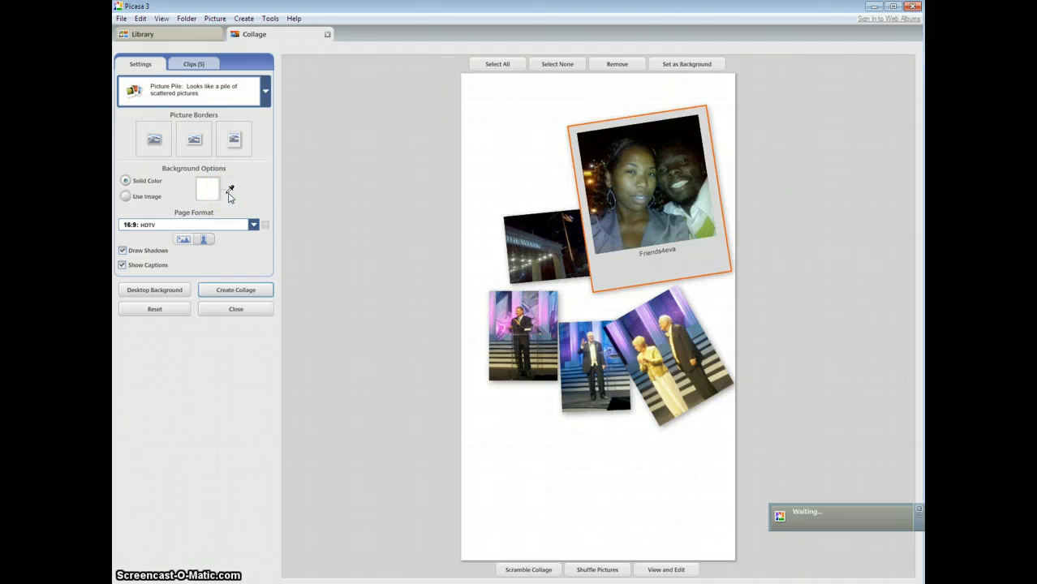
{"action": "left_click", "coordinate": [230, 192]}
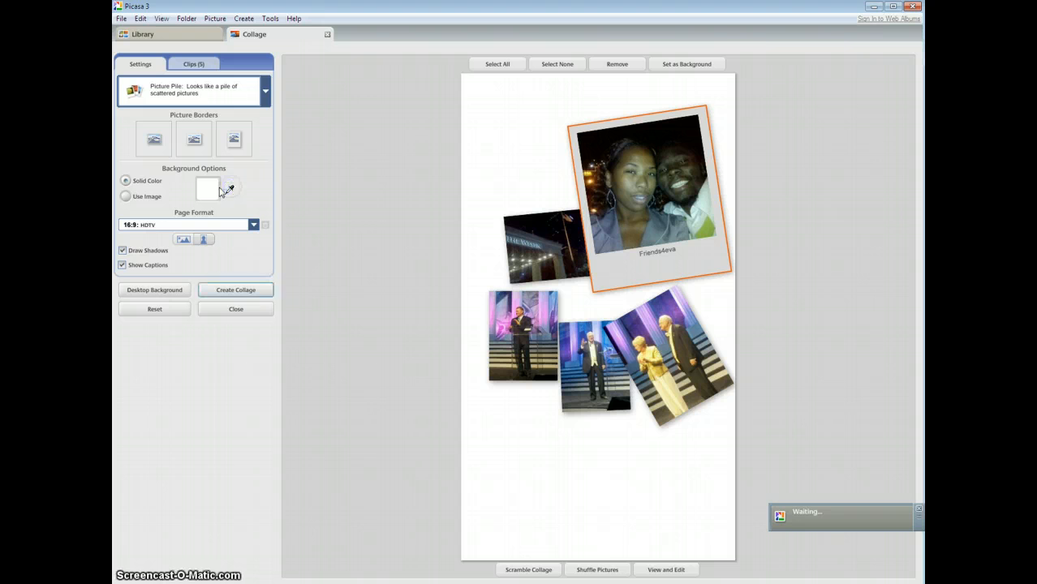
{"action": "right_click", "coordinate": [216, 190]}
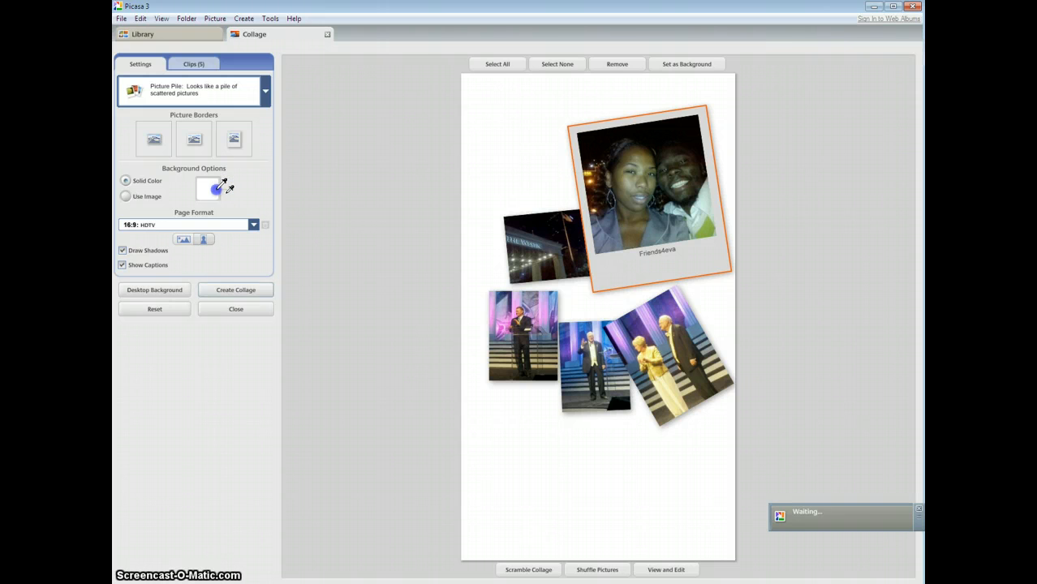
{"action": "right_click", "coordinate": [217, 190]}
{"action": "left_click", "coordinate": [216, 188]}
{"action": "left_click", "coordinate": [217, 188]}
{"action": "left_click", "coordinate": [215, 192]}
{"action": "left_click", "coordinate": [227, 195]}
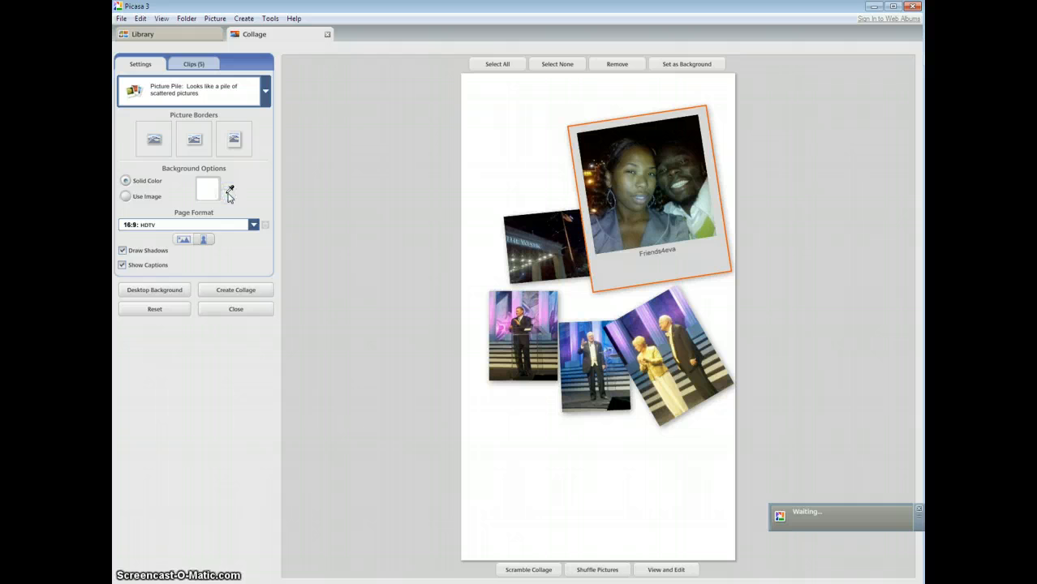
{"action": "left_click", "coordinate": [214, 186]}
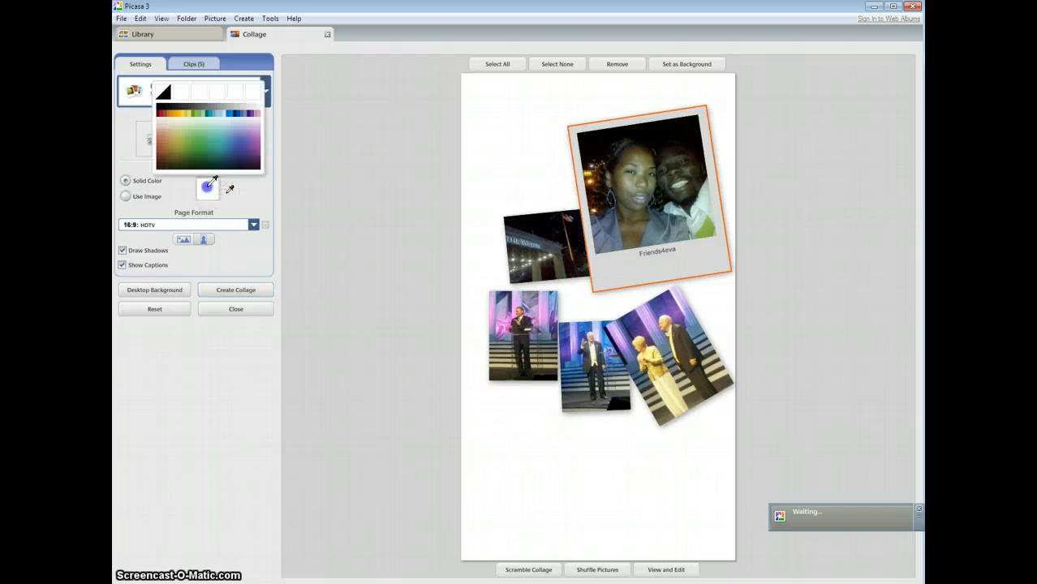
{"action": "left_click", "coordinate": [214, 186]}
{"action": "left_click", "coordinate": [214, 186]}
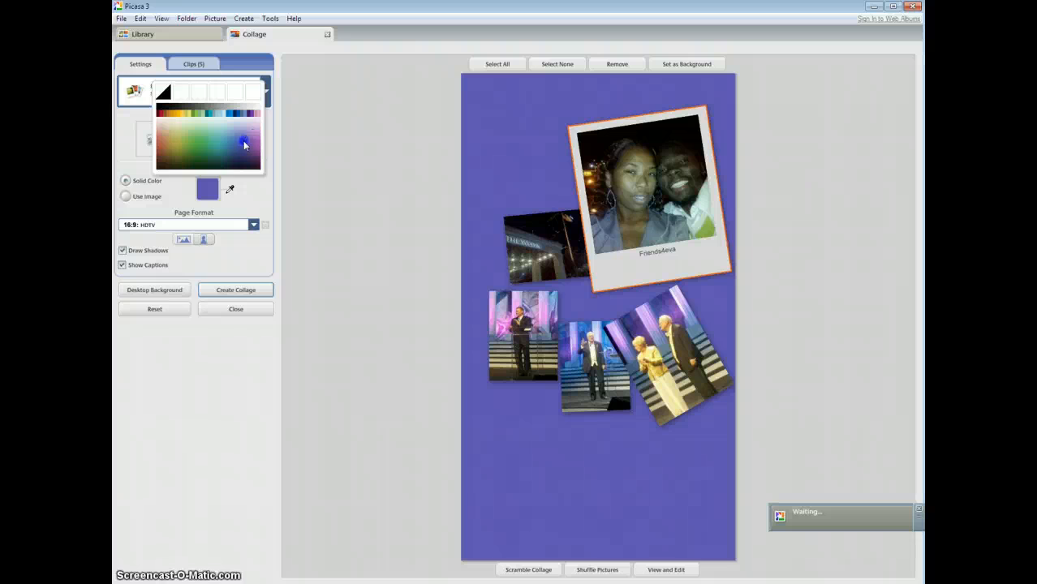
{"action": "left_click", "coordinate": [244, 141]}
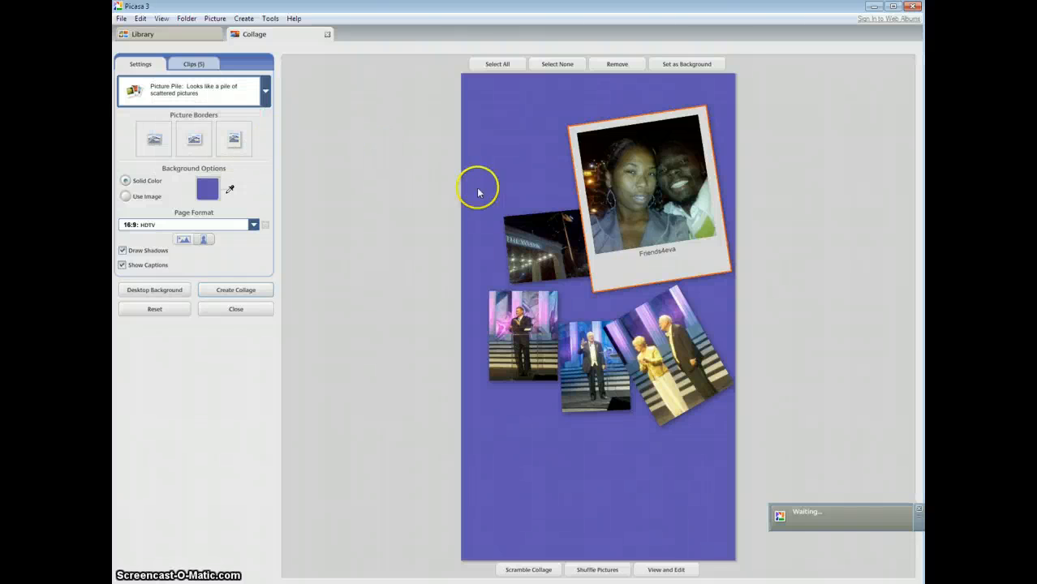
Try the night-time couple, Westin and podium speaker photos as the collage's background image, and return to the solid color background.
{"action": "left_click", "coordinate": [126, 198]}
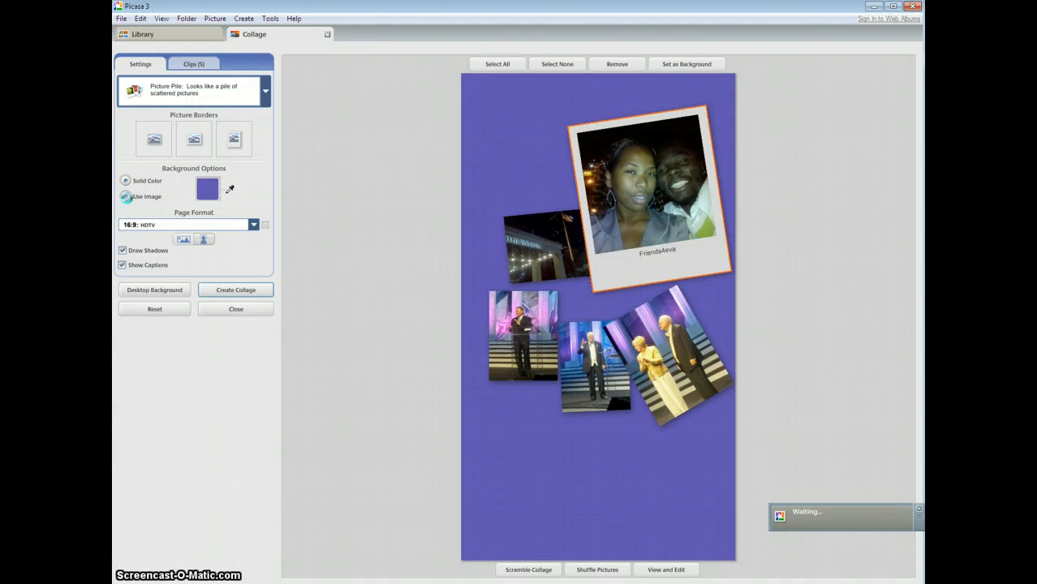
{"action": "left_click", "coordinate": [552, 245]}
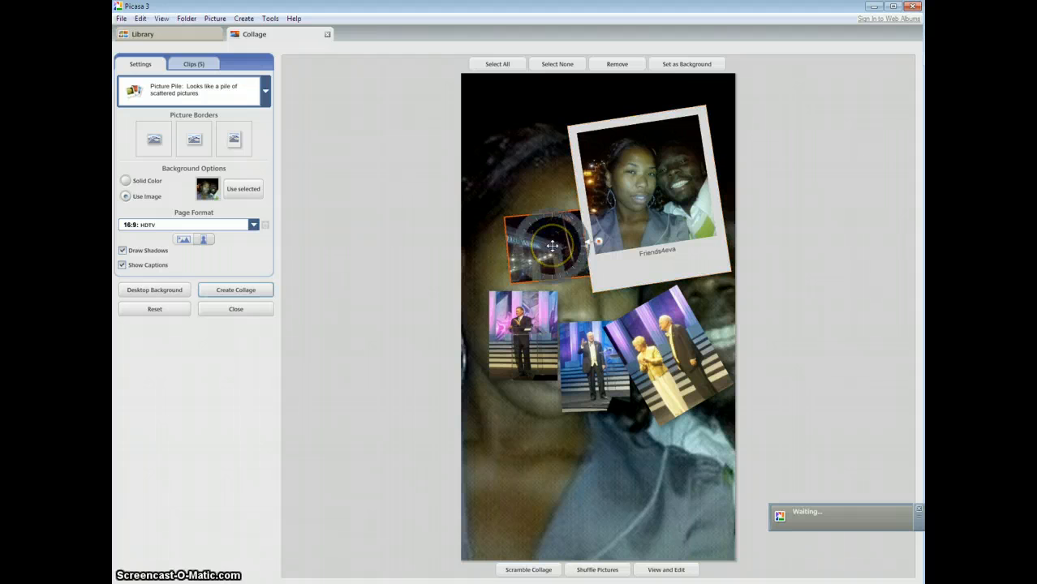
{"action": "left_click", "coordinate": [241, 191]}
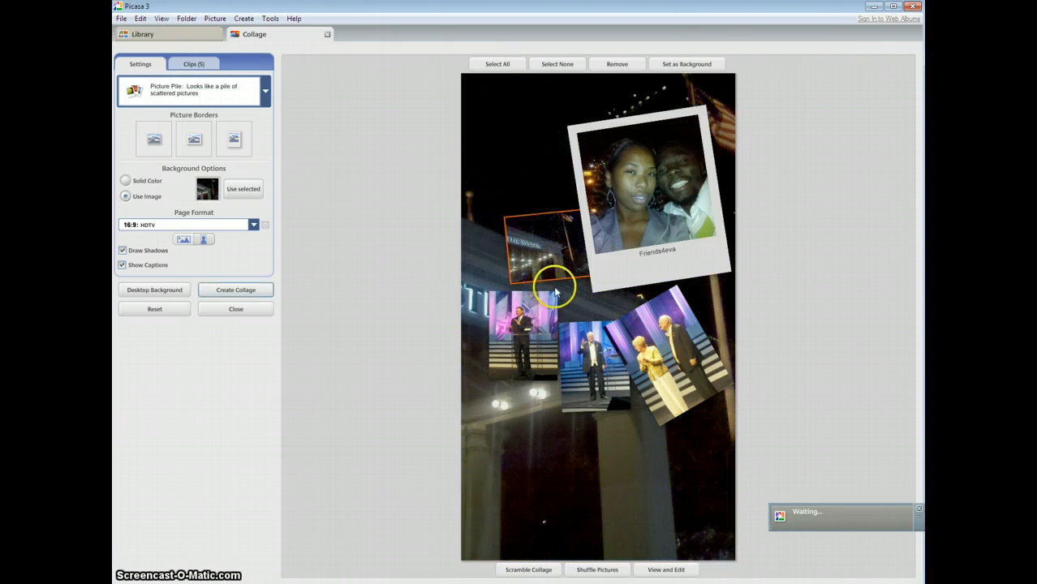
{"action": "left_click", "coordinate": [521, 357]}
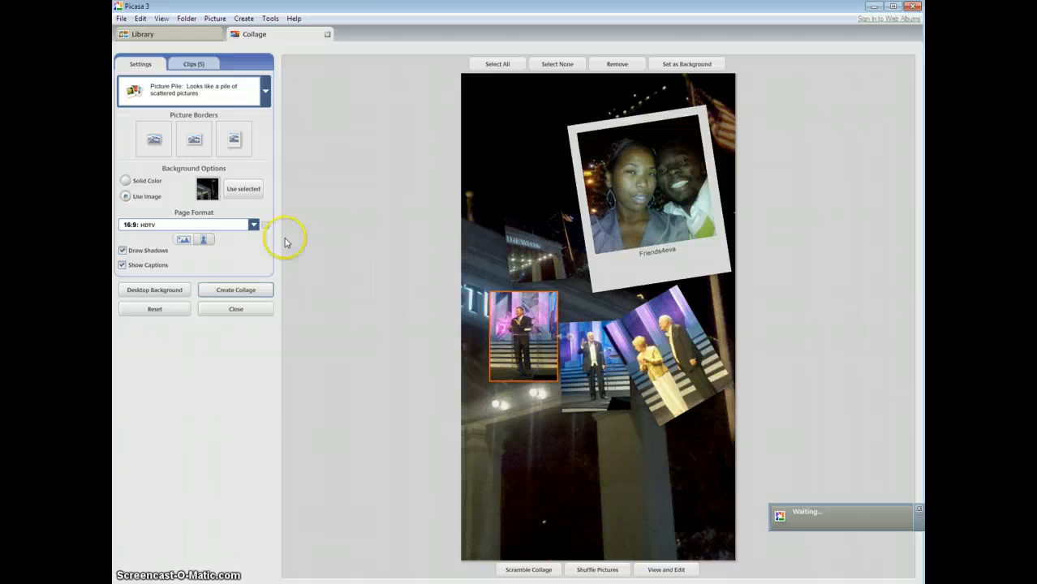
{"action": "left_click", "coordinate": [234, 193]}
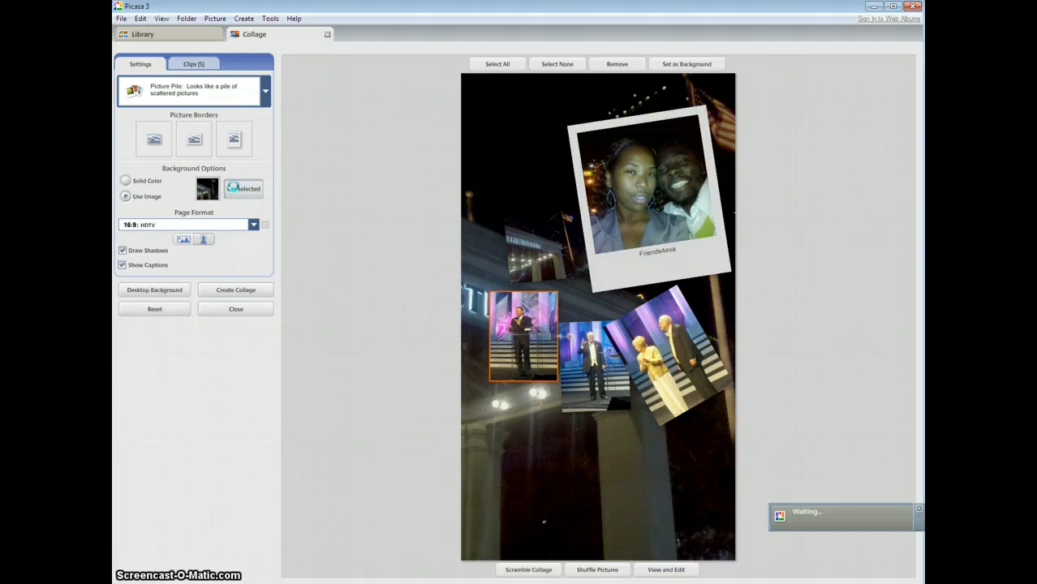
{"action": "left_click", "coordinate": [127, 181]}
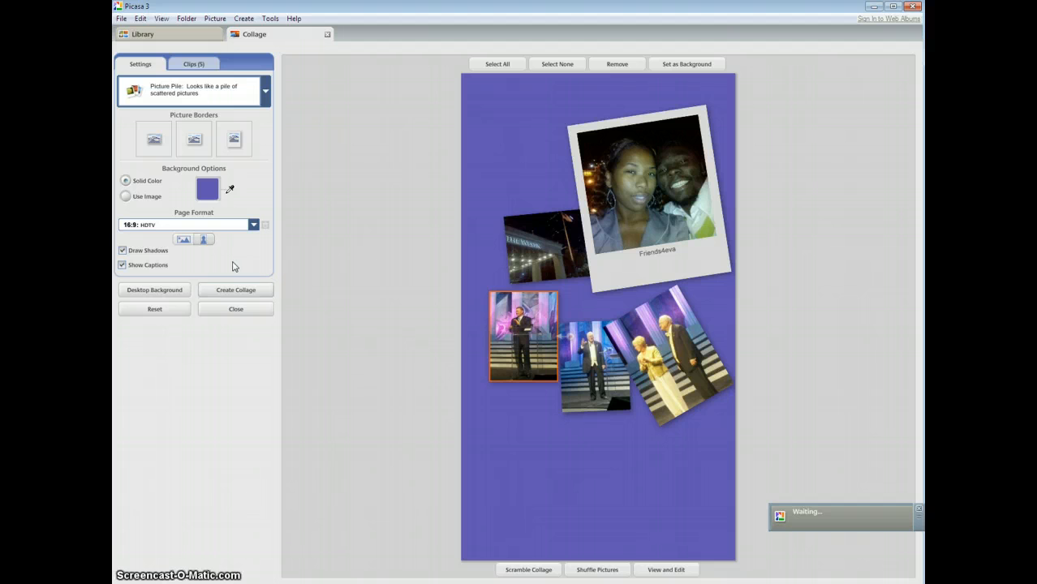
Move the Friends4eva photo slightly down so it overlaps the stage couple's photo, and create the collage.
{"action": "left_click", "coordinate": [121, 251]}
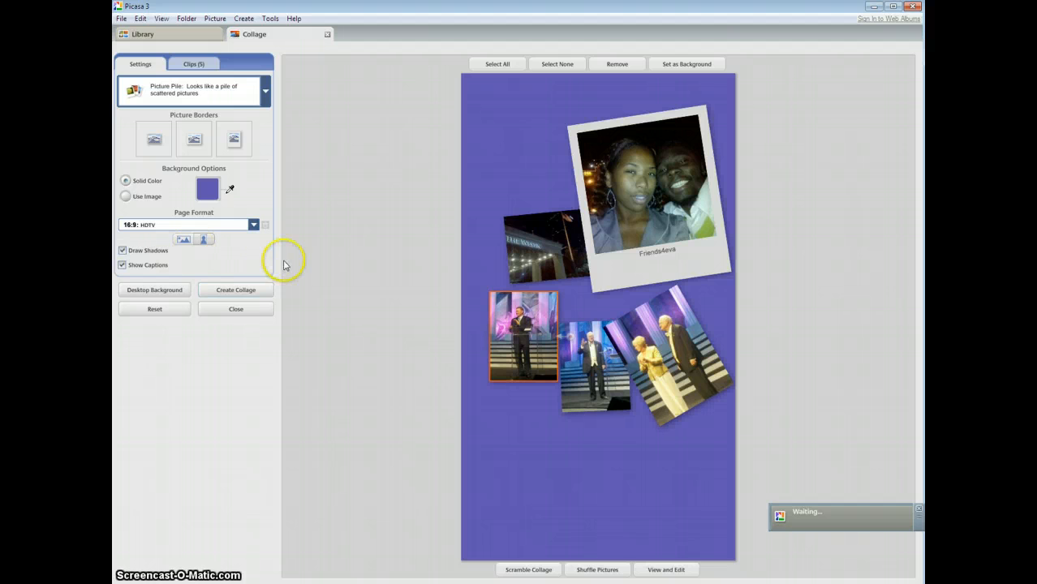
{"action": "mouse_move", "coordinate": [653, 244]}
{"action": "left_mouse_down"}
{"action": "mouse_move", "coordinate": [643, 332]}
{"action": "mouse_move", "coordinate": [601, 467]}
{"action": "mouse_move", "coordinate": [576, 503]}
{"action": "mouse_move", "coordinate": [639, 351]}
{"action": "mouse_move", "coordinate": [663, 242]}
{"action": "mouse_move", "coordinate": [657, 261]}
{"action": "left_mouse_up"}
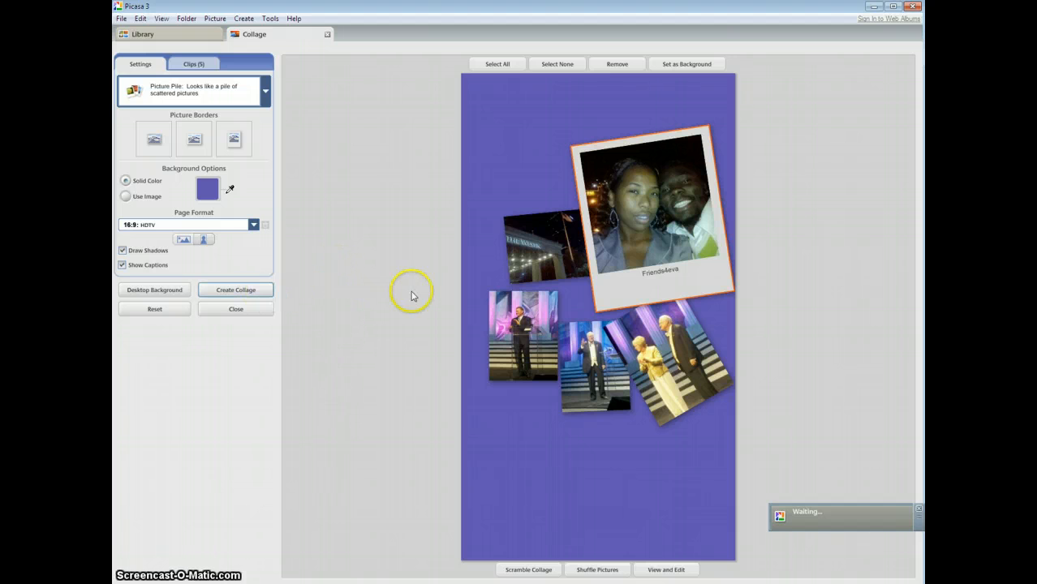
{"action": "left_click", "coordinate": [237, 290]}
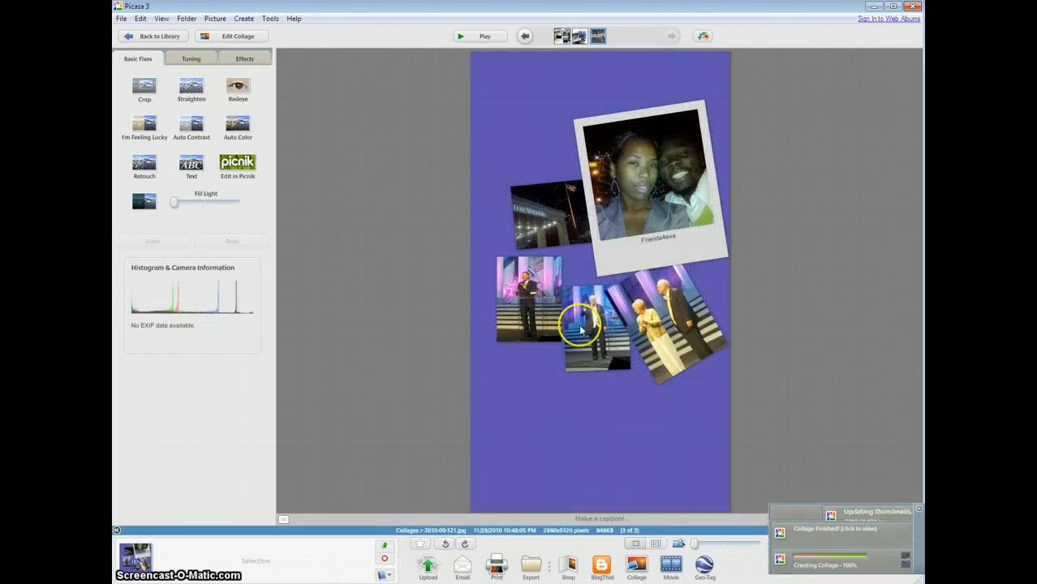
Play the finished collage as a full-screen slideshow, compare it with the previous collage, and exit the slideshow.
{"action": "left_click", "coordinate": [484, 36]}
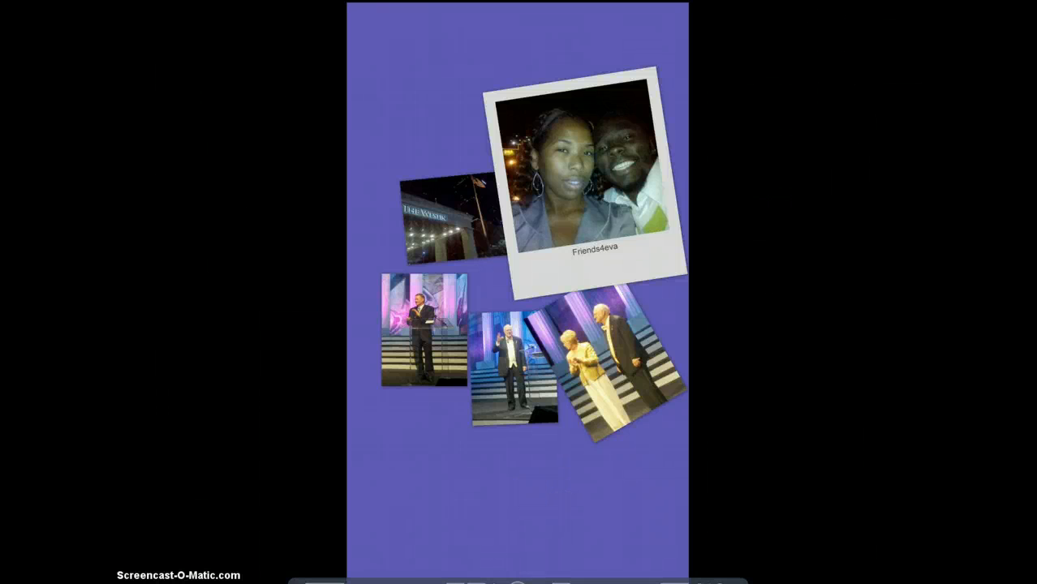
{"action": "key", "text": "Left"}
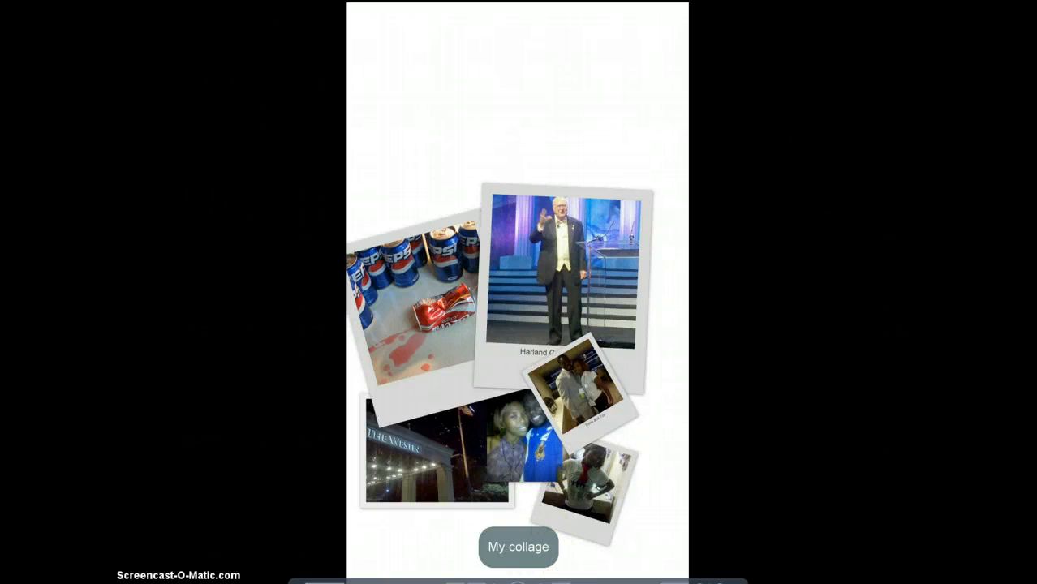
{"action": "key", "text": "Right"}
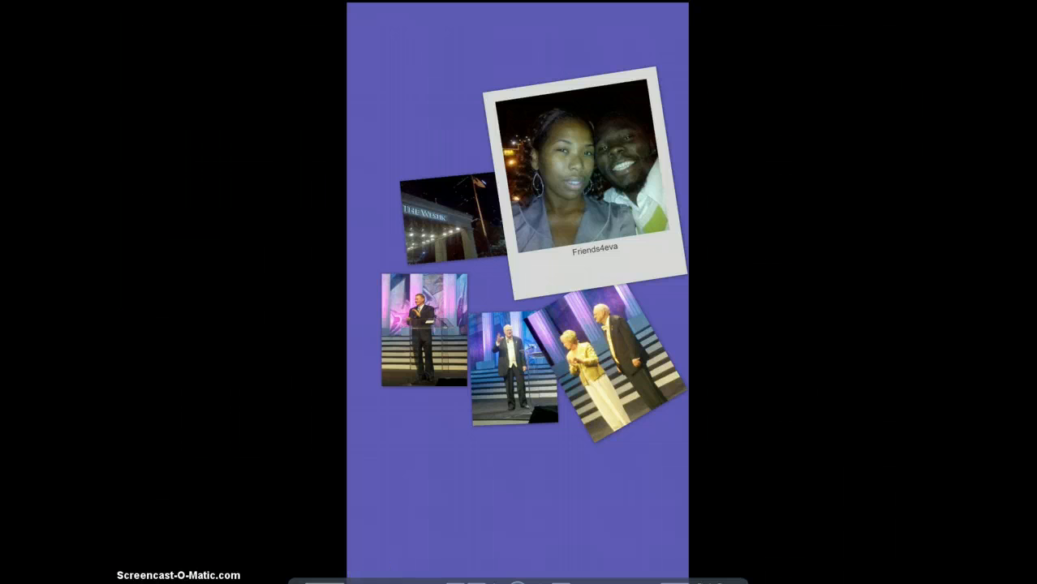
{"action": "key", "text": "Escape"}
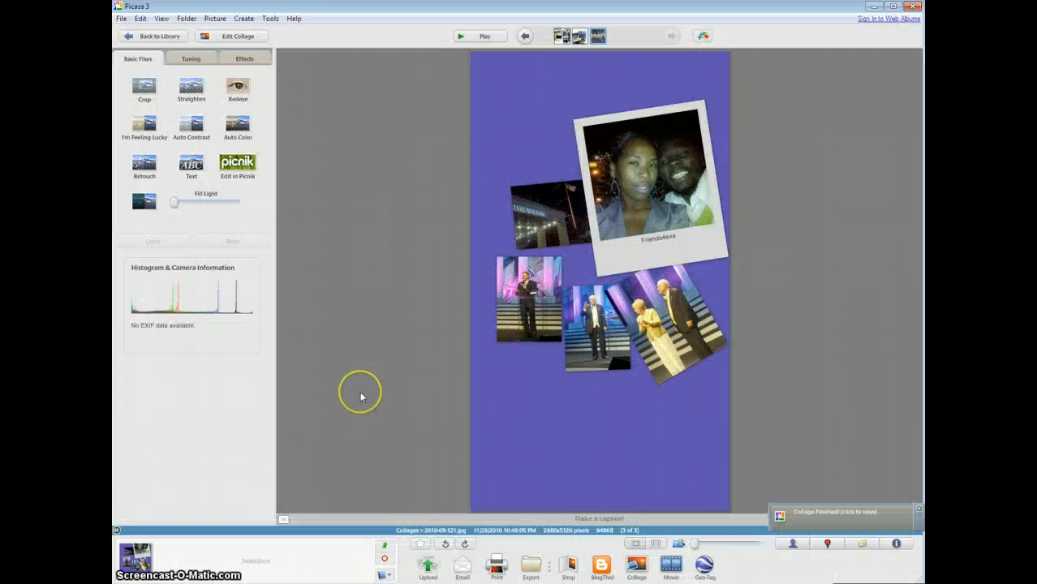